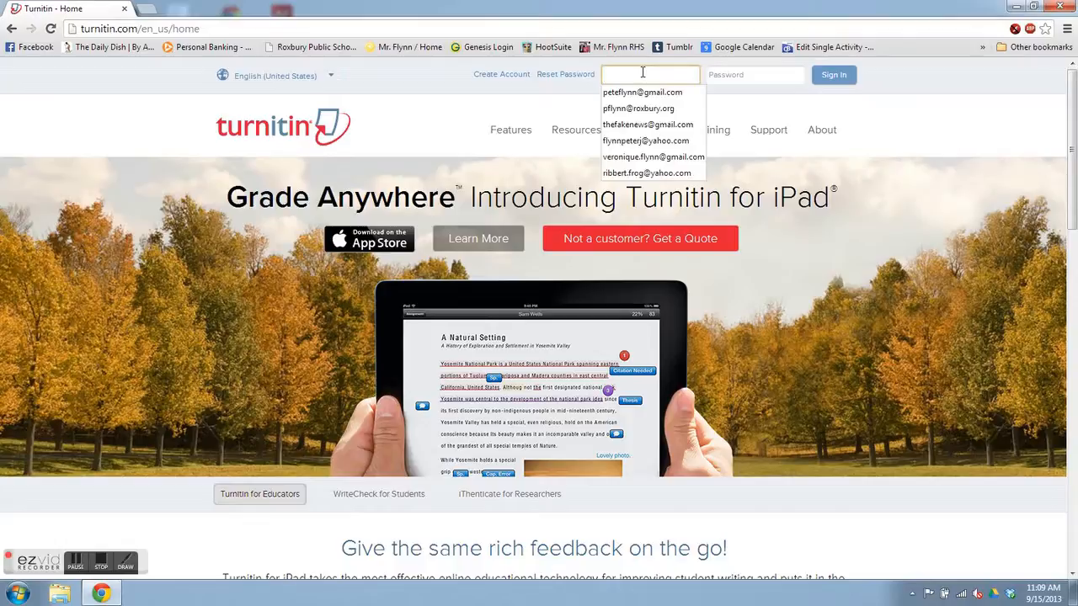
Sign in to Turnitin with the instructor's suggested account e-mail and password
type("pflynn")
key("Down")
key("Tab")
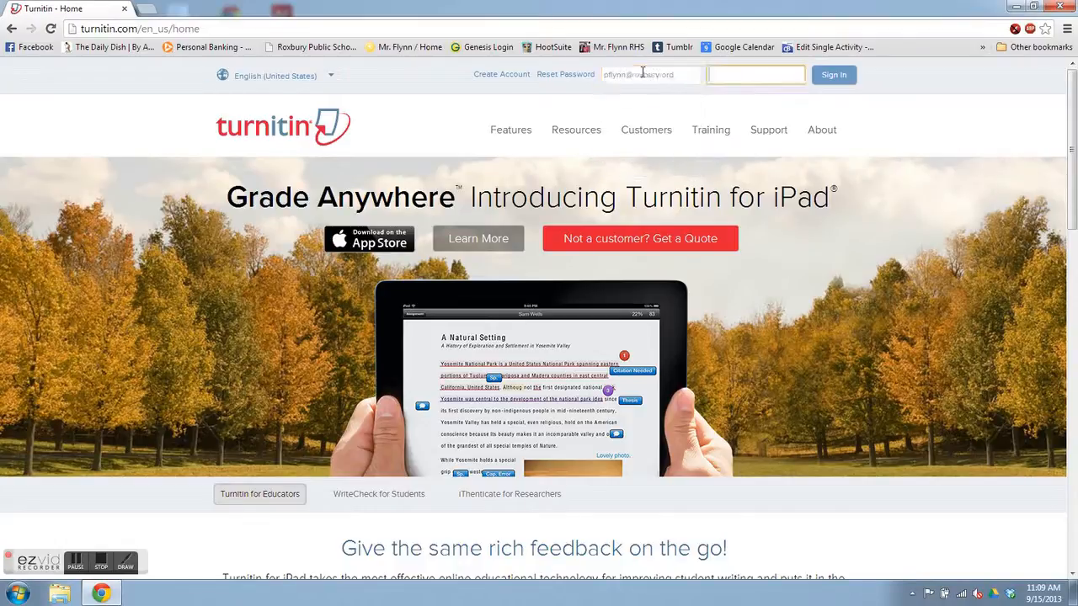
type("*********")
key("Return")
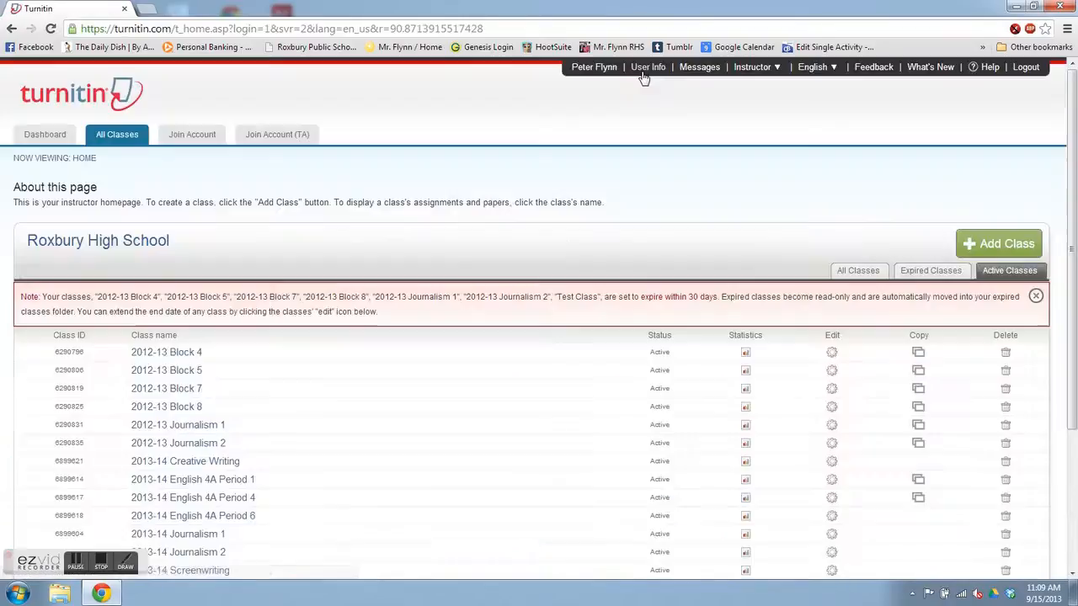
scroll(379, 337, "down", 3)
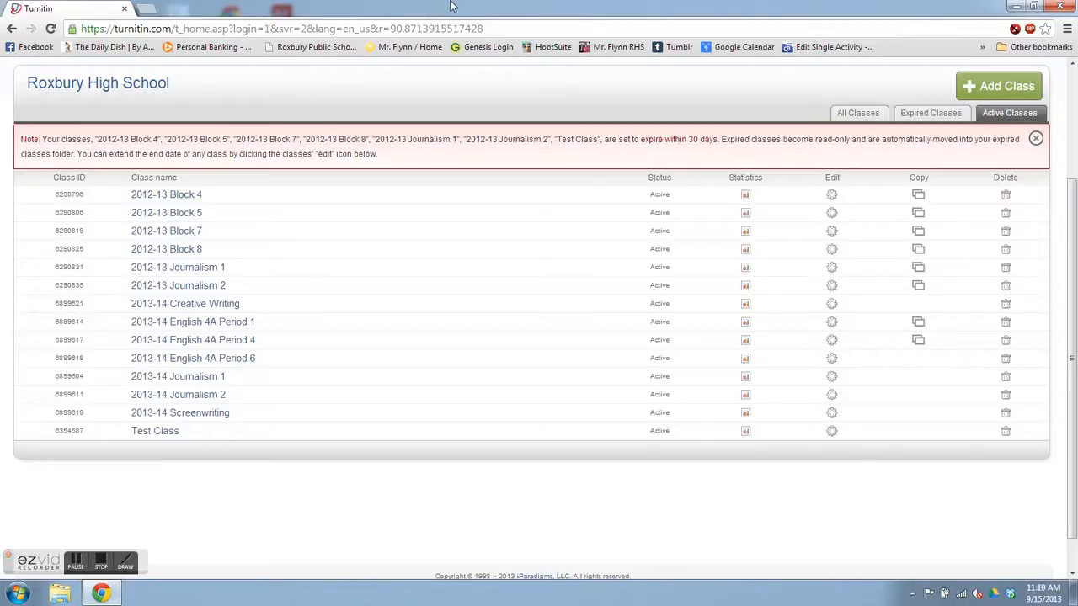
scroll(668, 300, "up", 2)
Start a new class with end date 28-Jun-2014, then go back without creating it
left_click(981, 246)
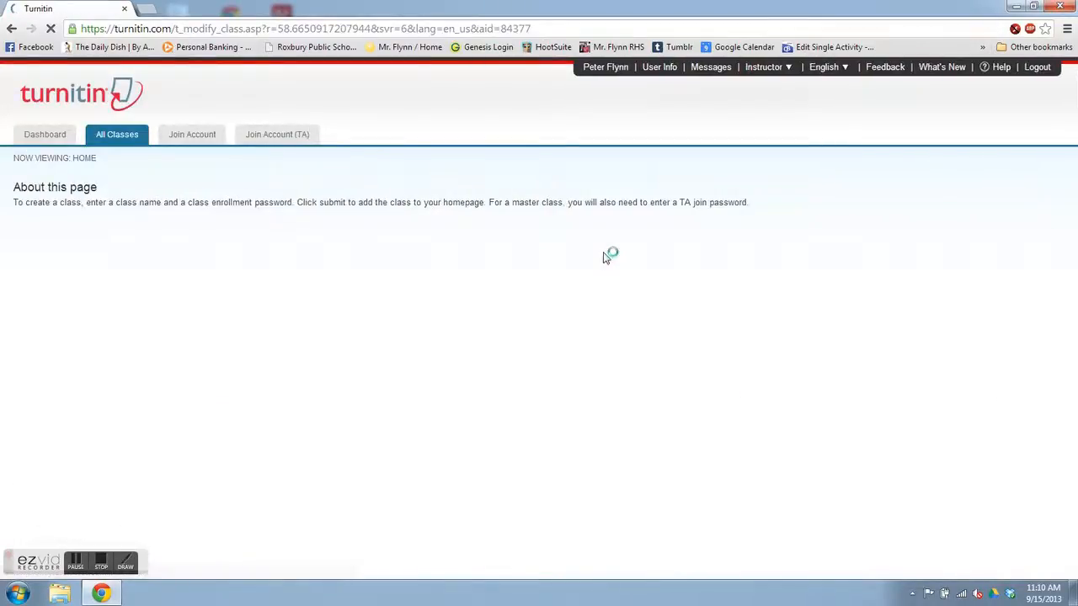
scroll(337, 252, "down", 1)
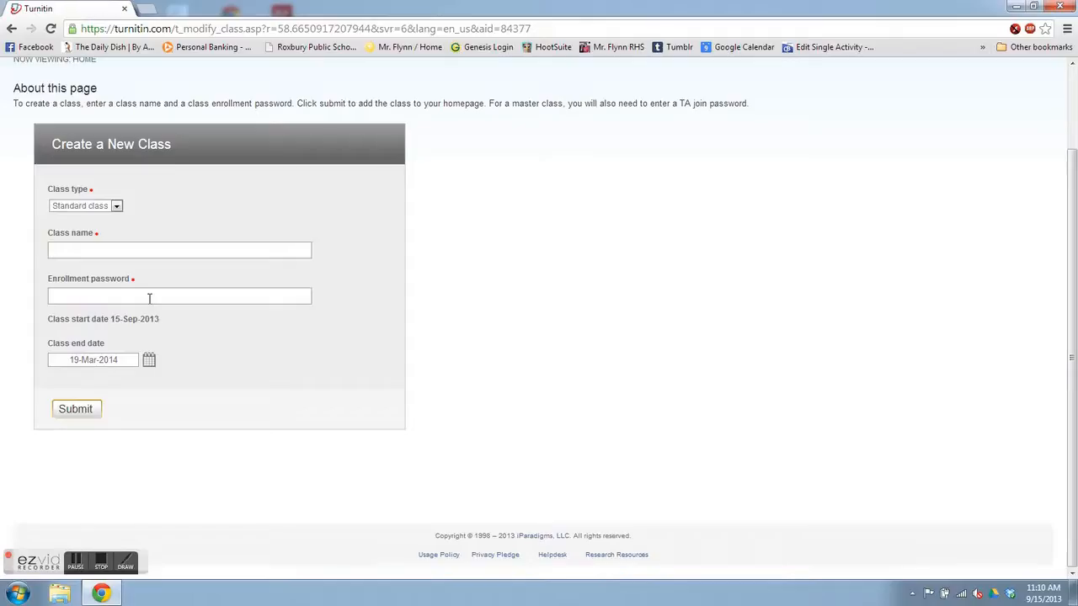
left_click(130, 364)
left_click(156, 384)
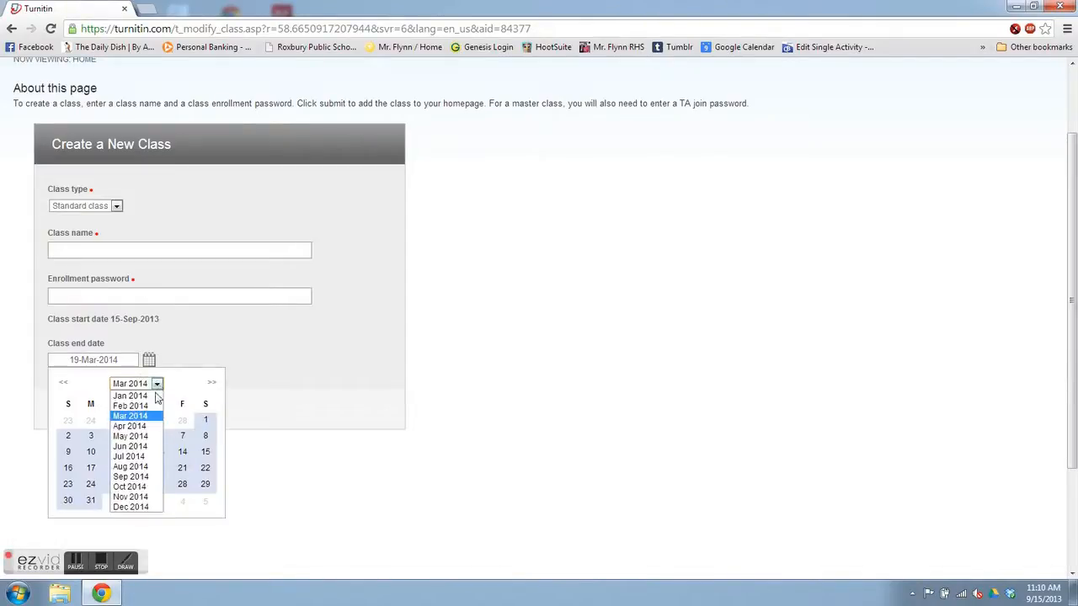
left_click(138, 451)
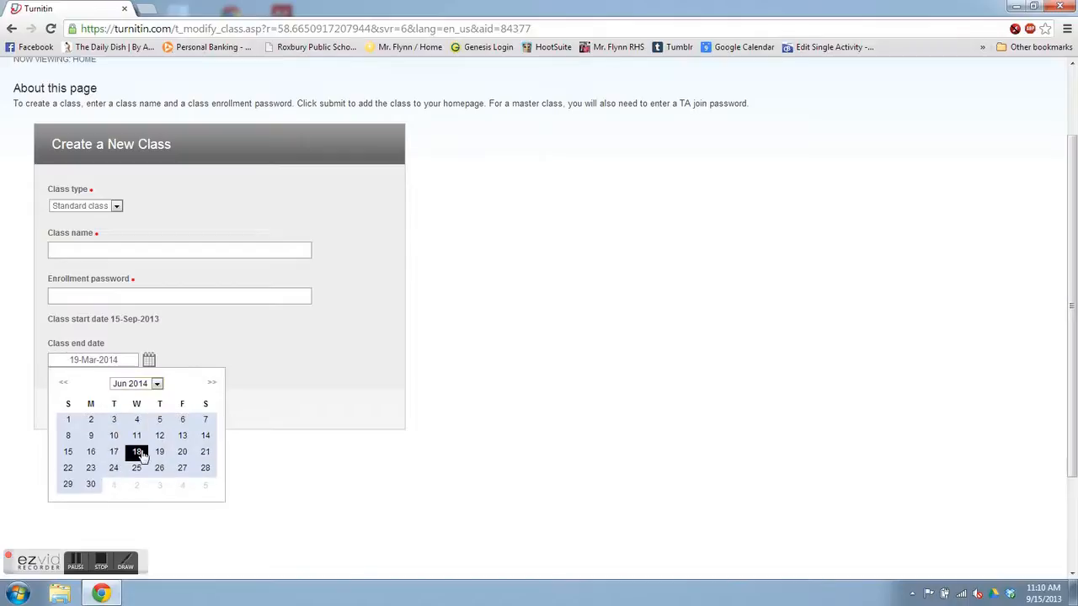
left_click(205, 468)
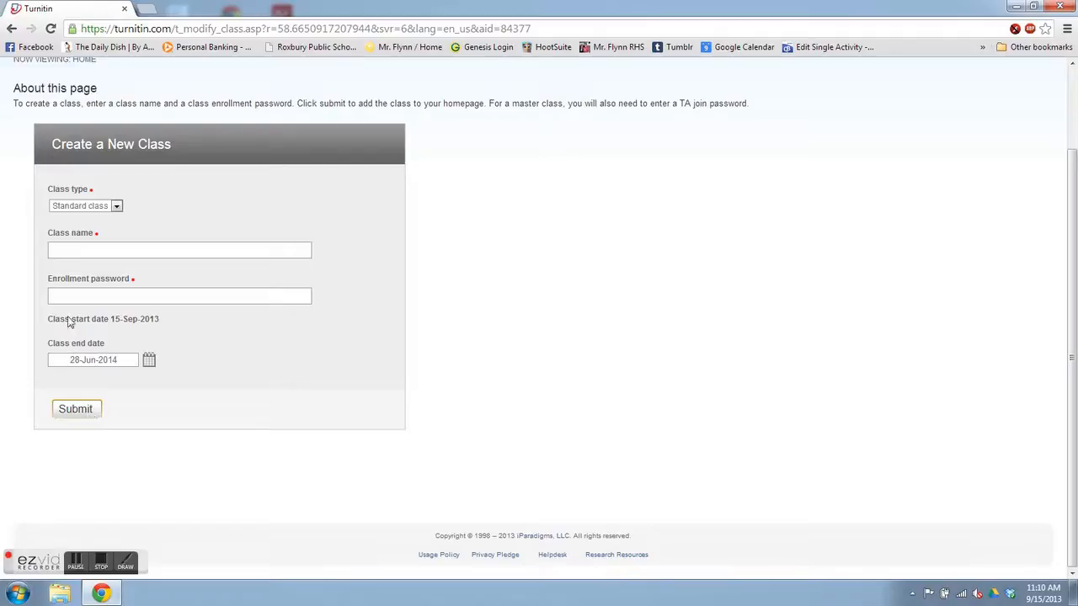
left_click(12, 30)
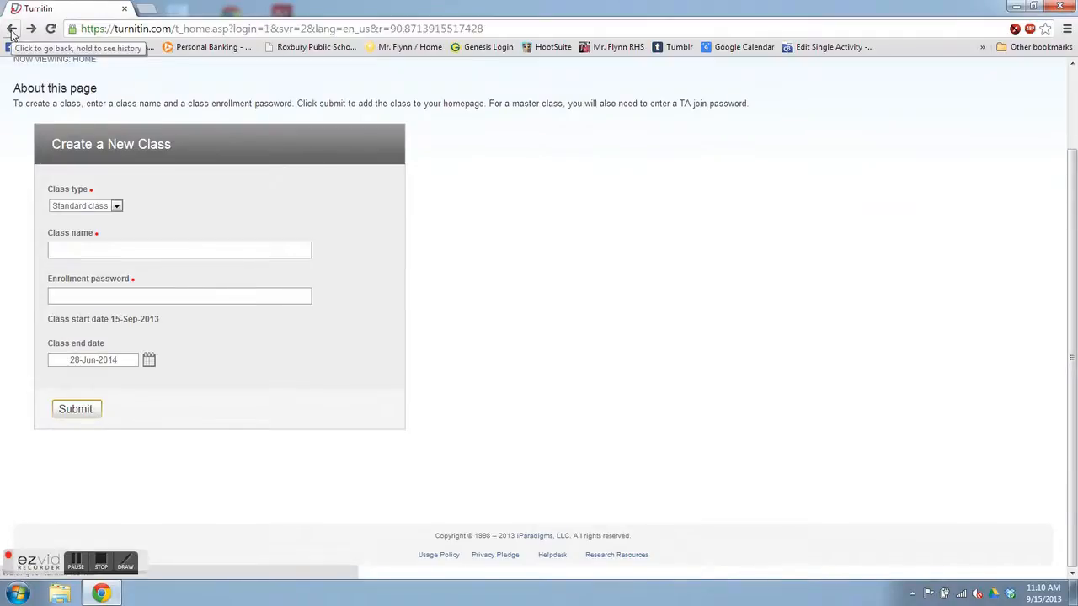
Open the 2013-14 English 4A Period 6 class from the class list
scroll(455, 311, "down", 3)
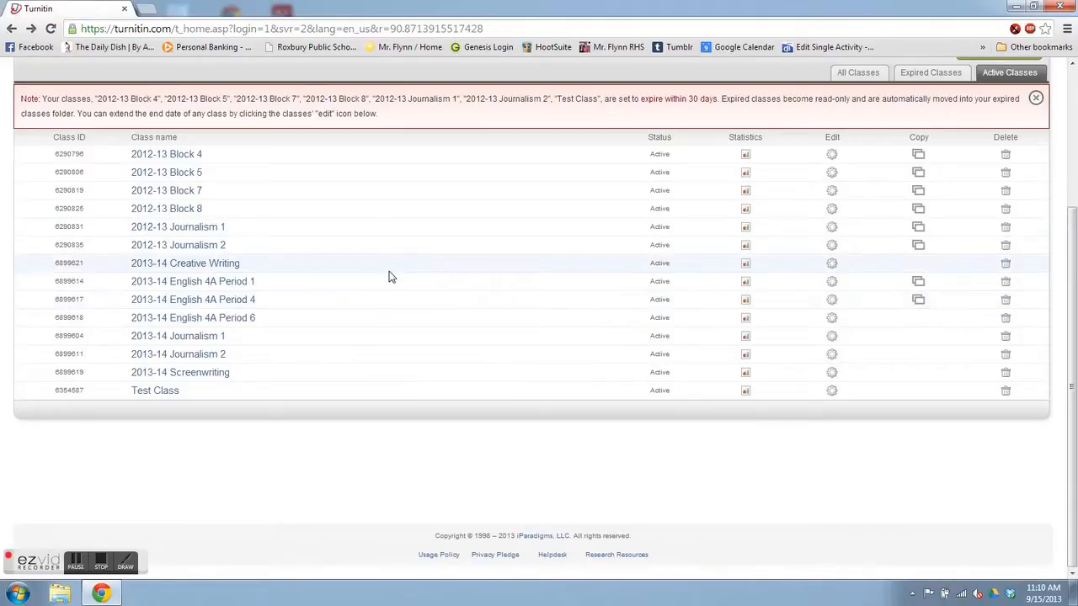
left_click(238, 319)
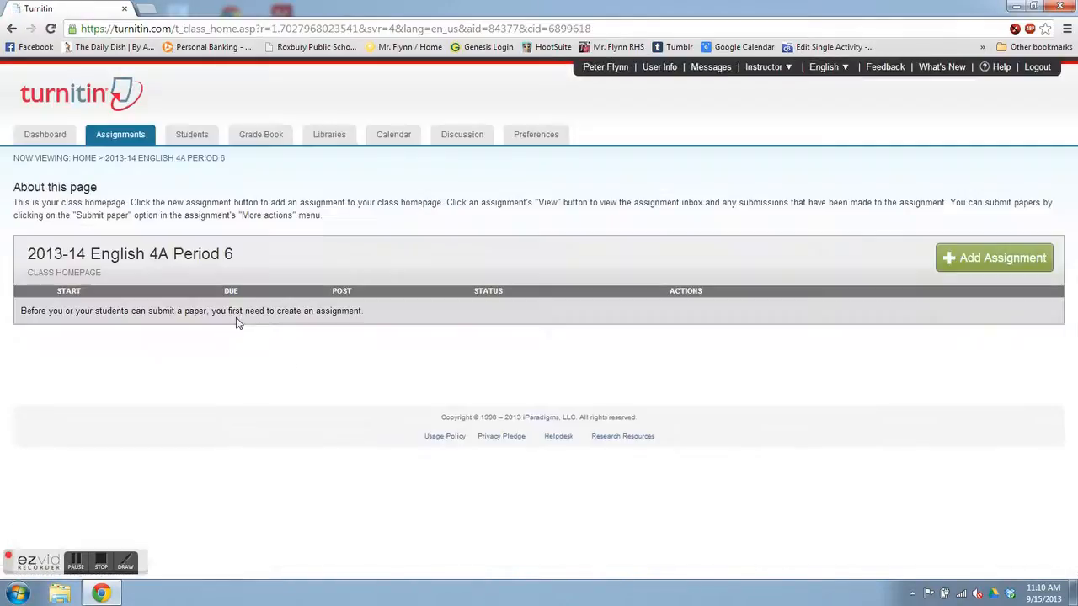
Add an assignment titled 'College Essay Rough Draft' with a point value of 20
left_click(995, 259)
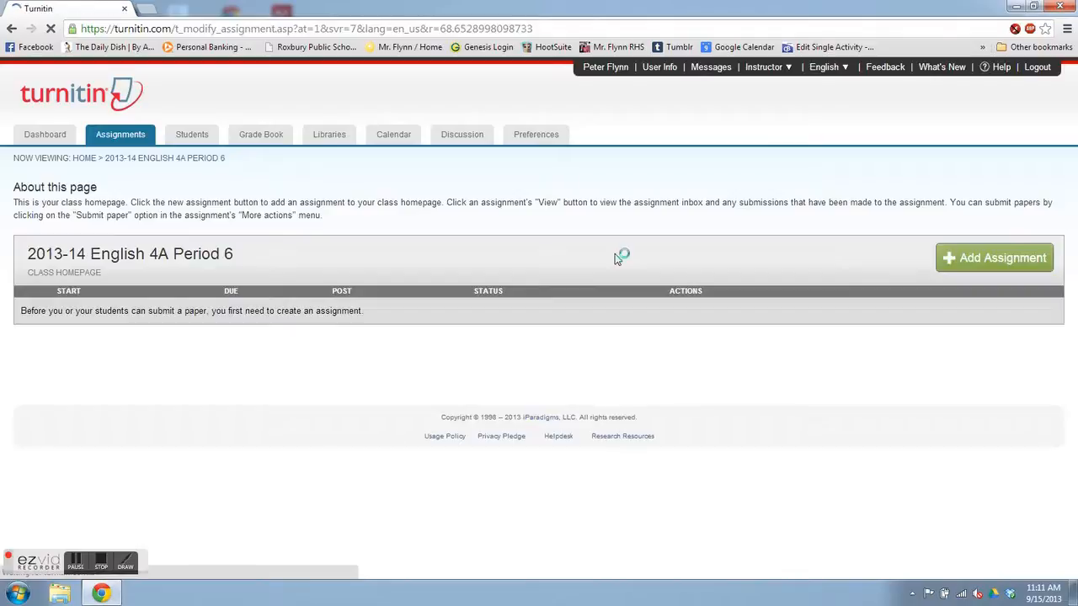
scroll(555, 253, "down", 1)
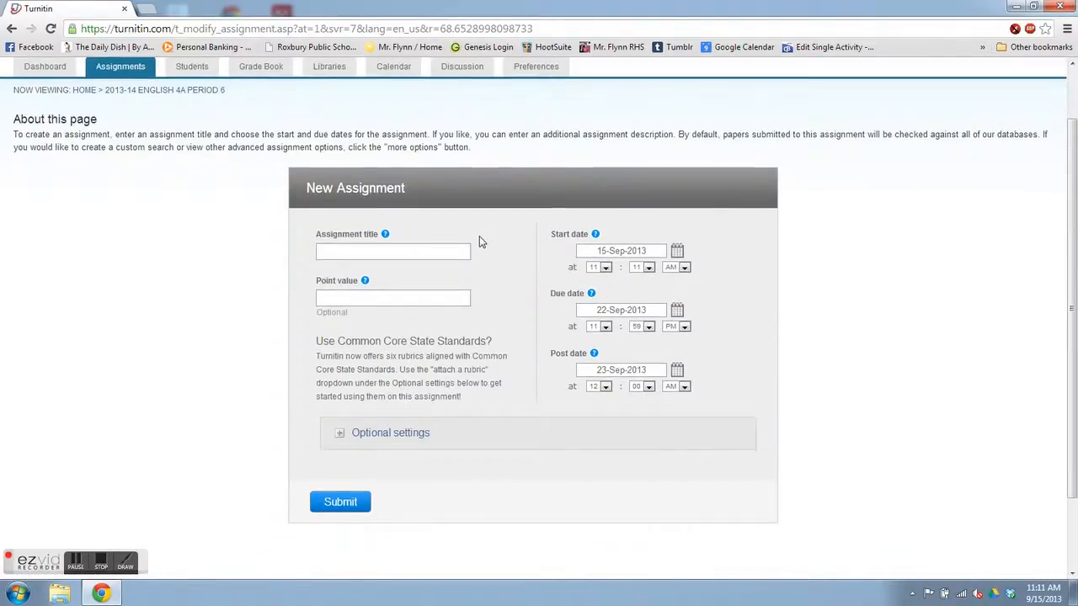
left_click(433, 248)
type("Col")
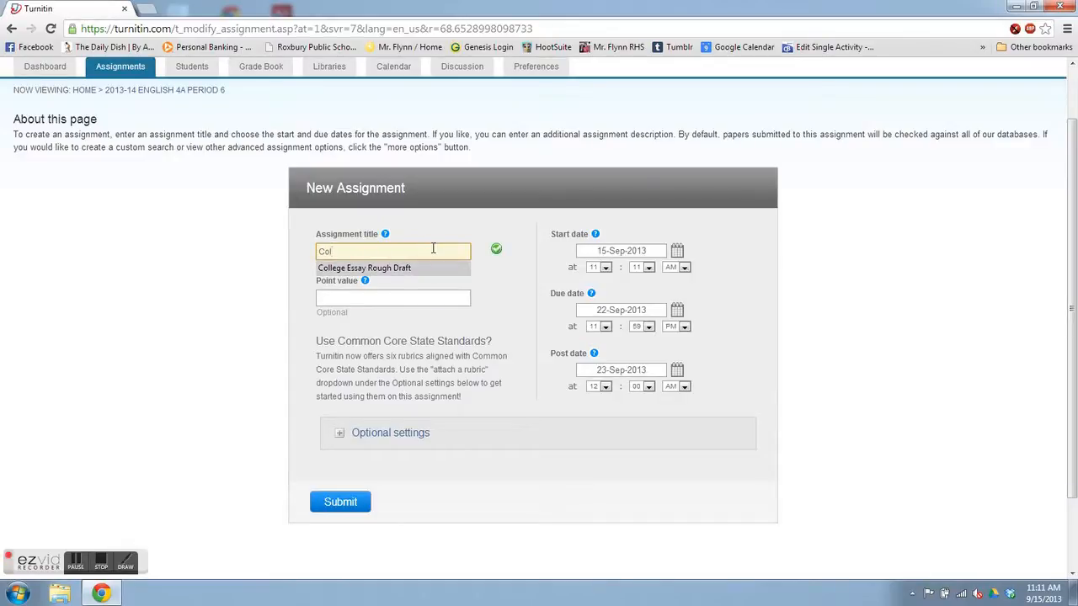
key("Down")
key("Tab")
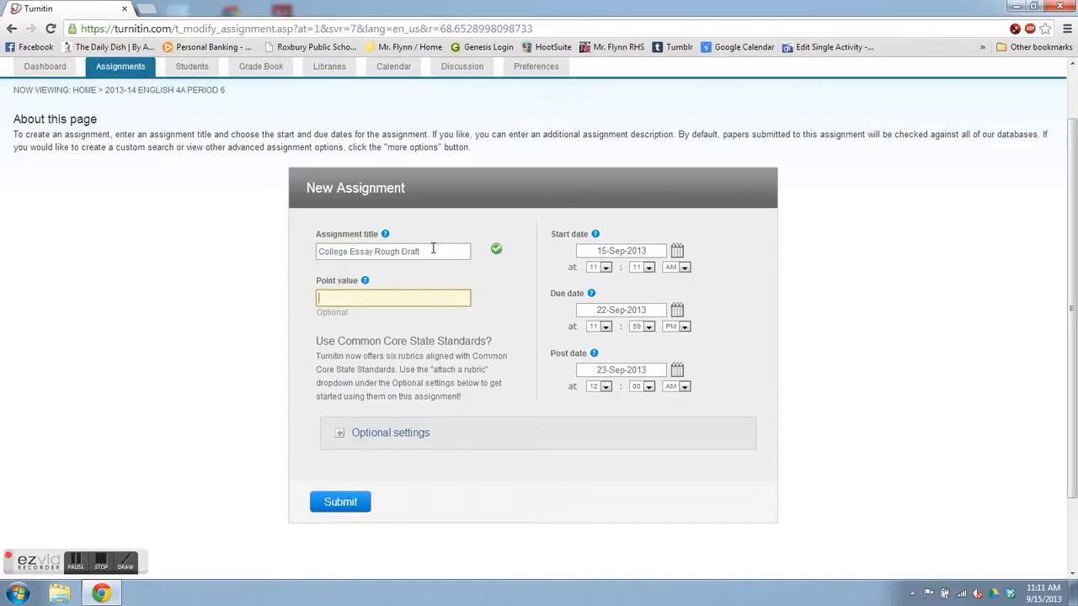
type("20")
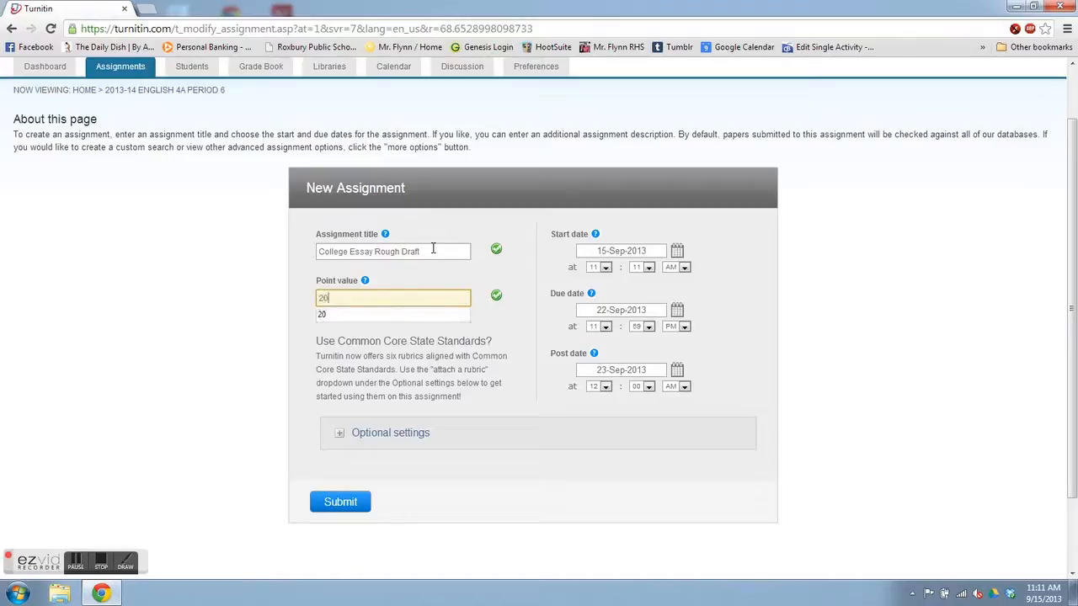
left_click(286, 303)
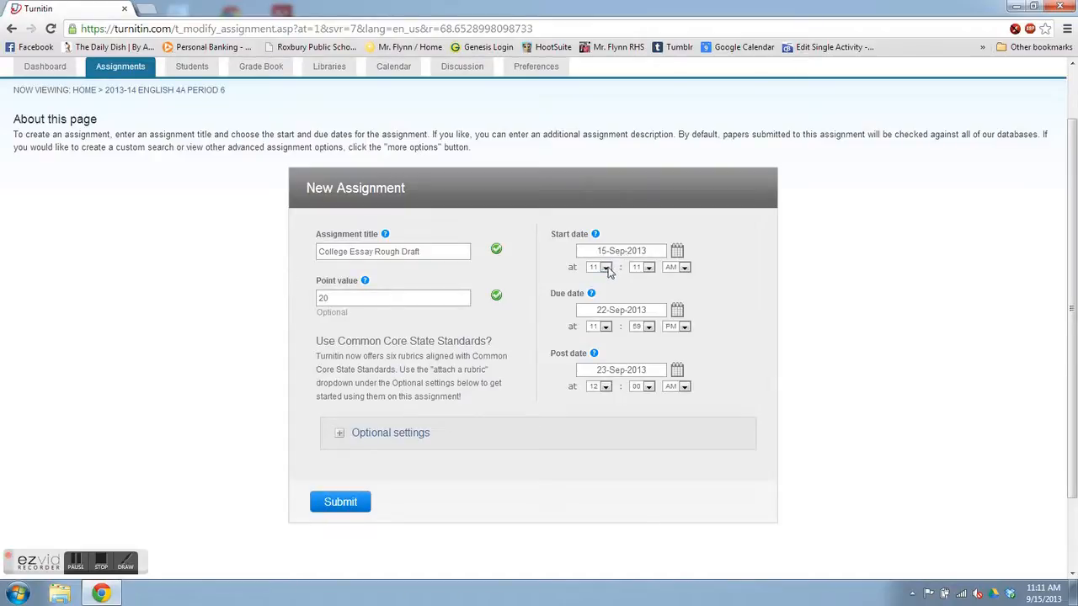
Set the assignment due date to 24-Sep-2013 at 8:50 AM
left_click(633, 316)
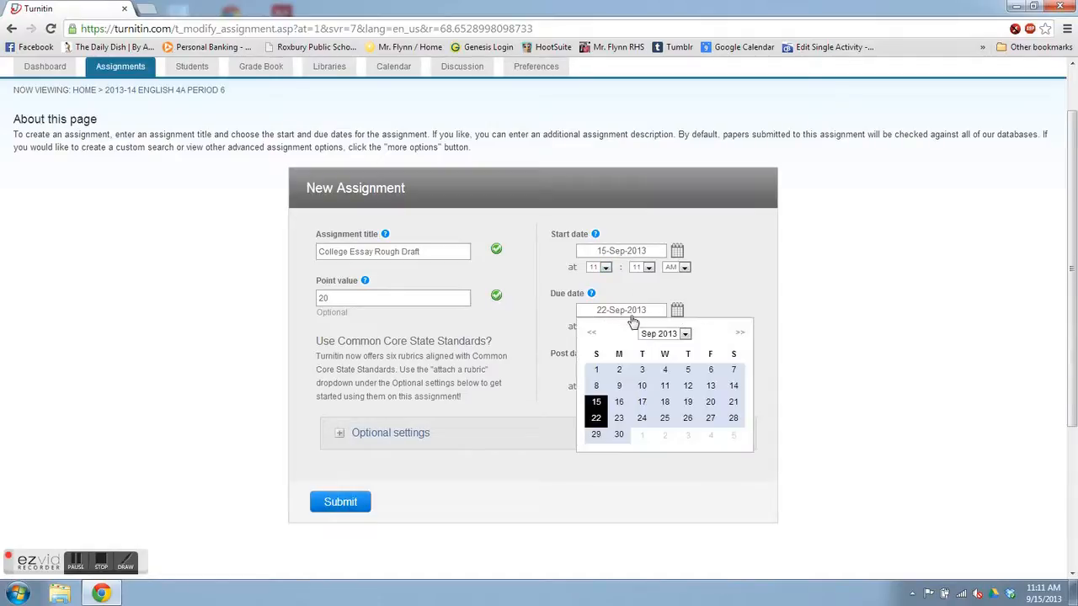
left_click(640, 418)
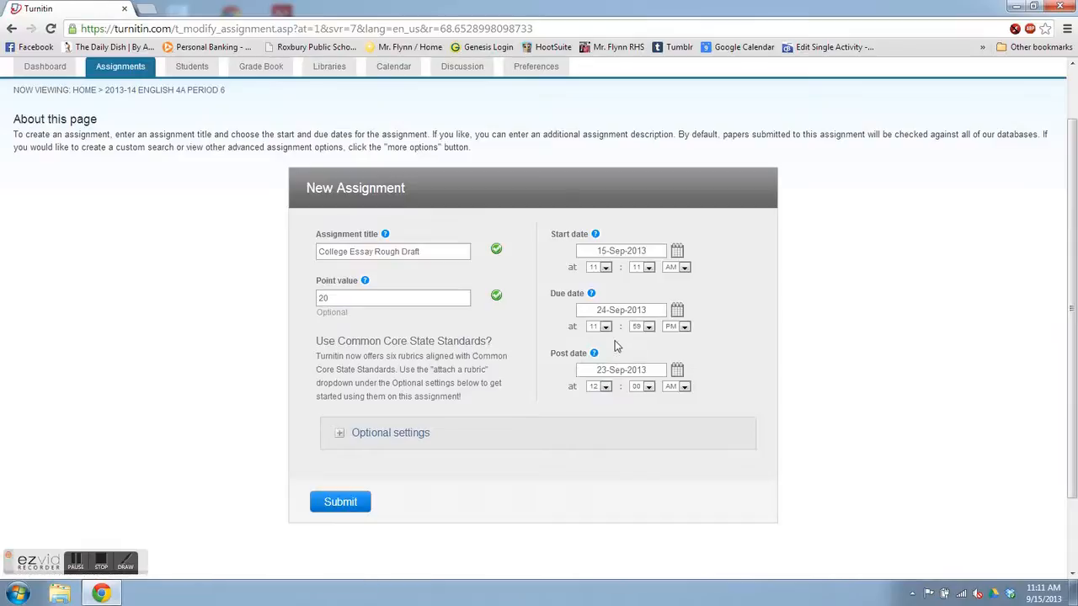
left_click(606, 328)
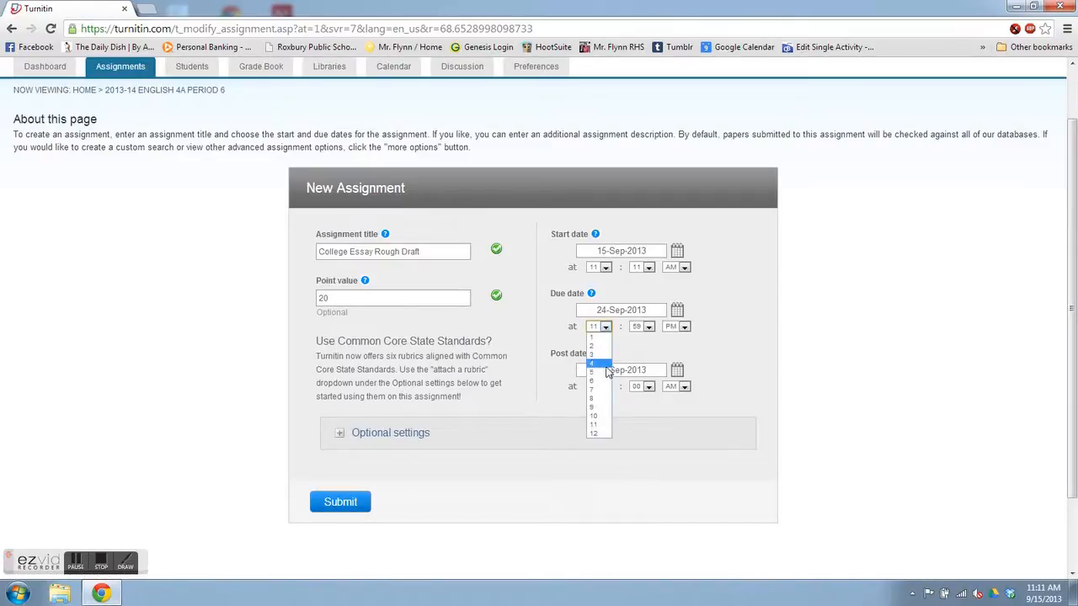
left_click(600, 399)
left_click(649, 327)
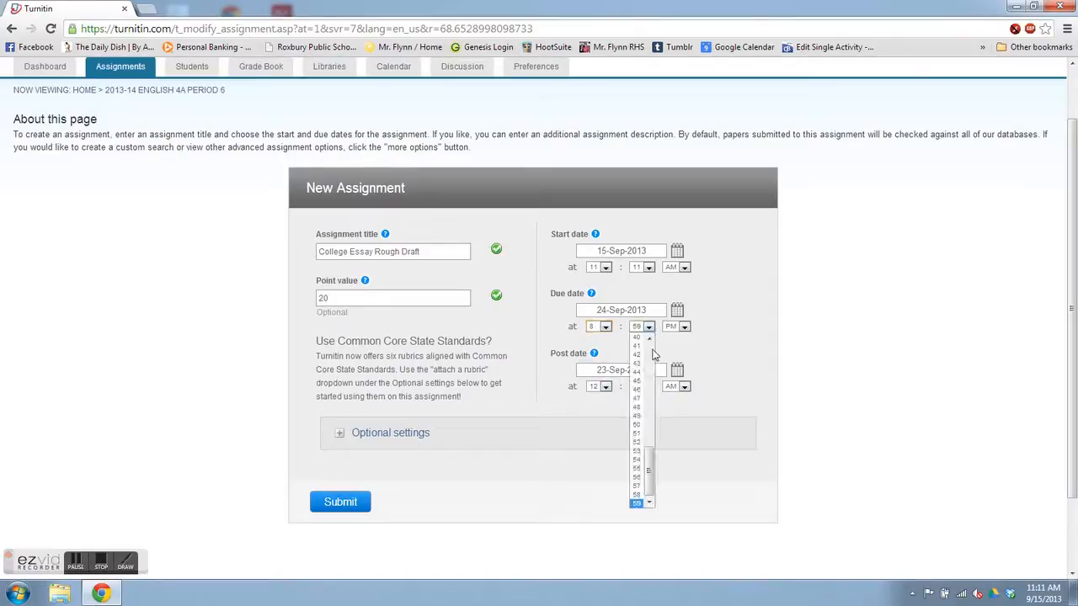
left_click(638, 432)
left_click(684, 327)
left_click(674, 336)
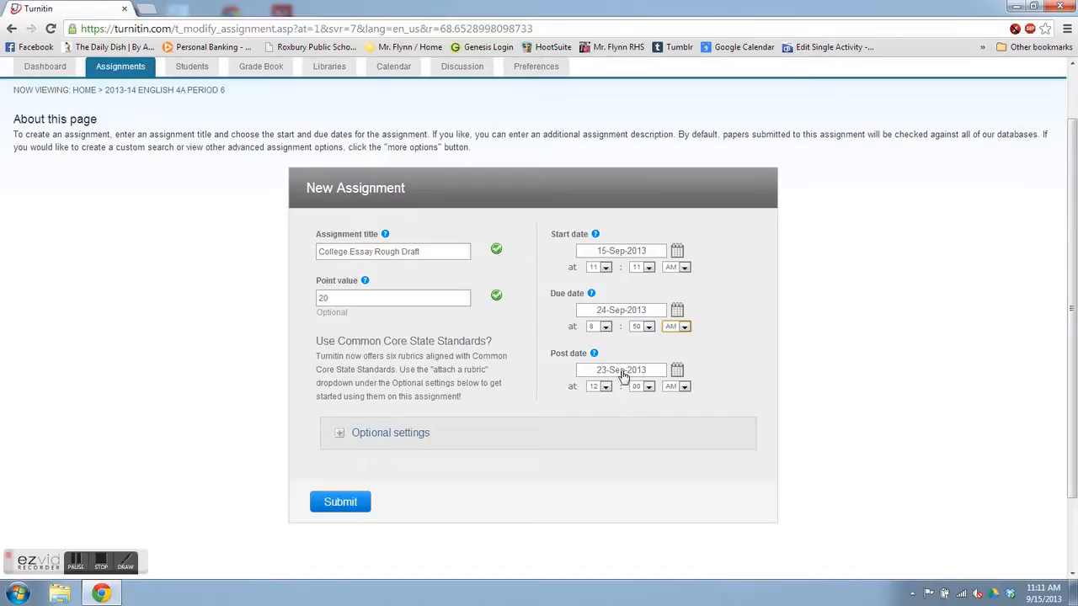
Set the post date to 26-Sep-2013 at 8:50 AM
mouse_move(595, 356)
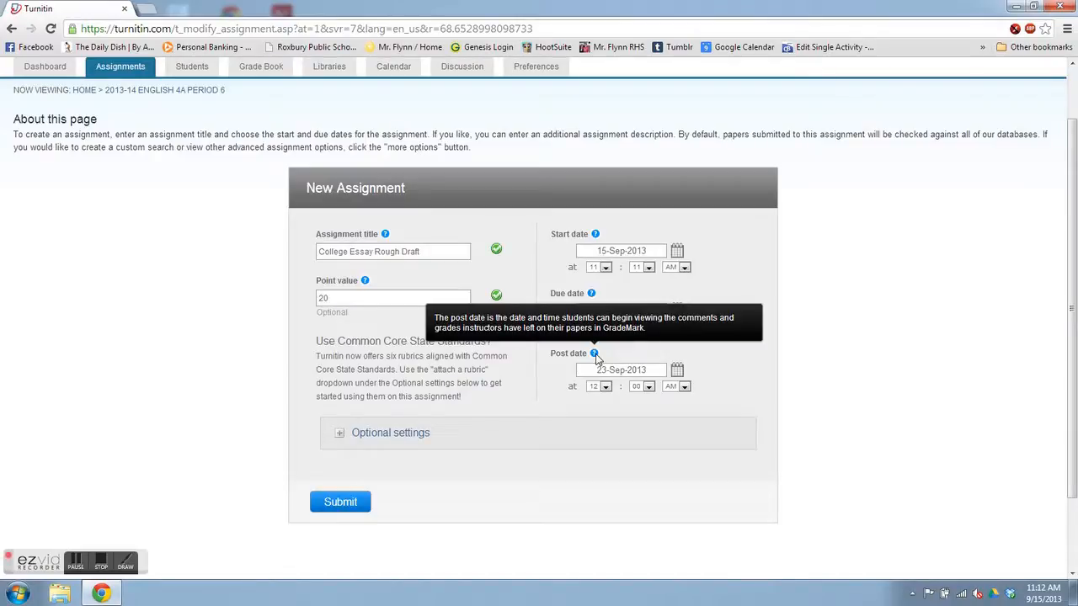
left_click(622, 375)
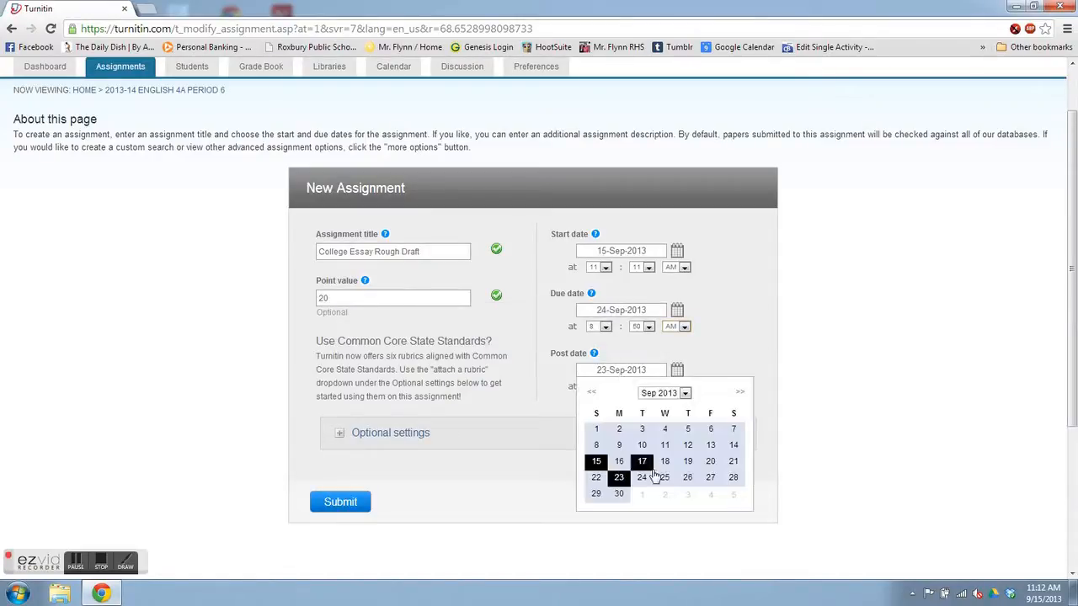
left_click(687, 477)
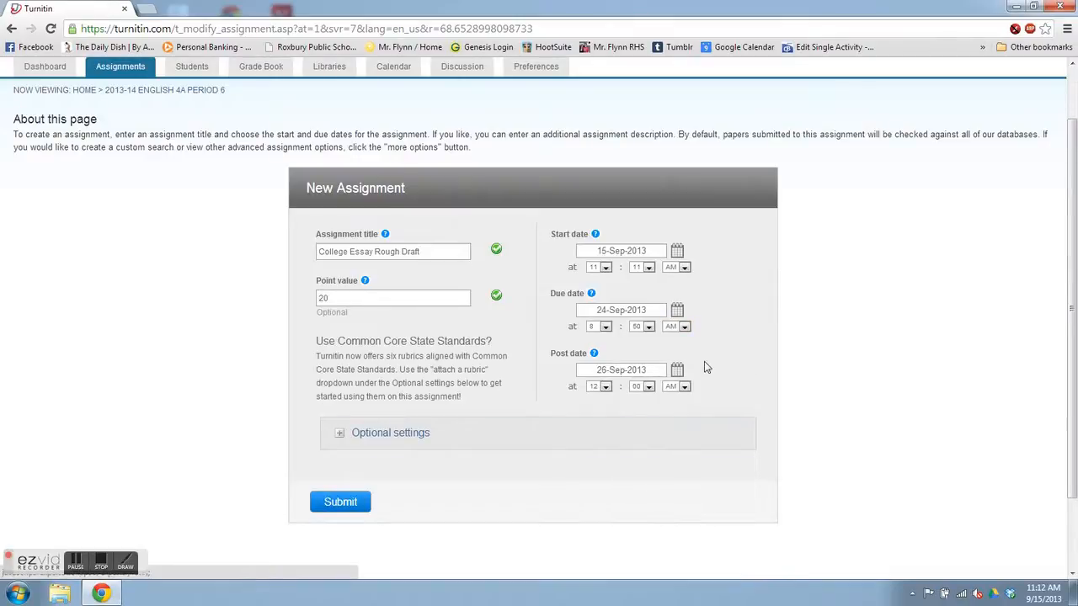
left_click(604, 386)
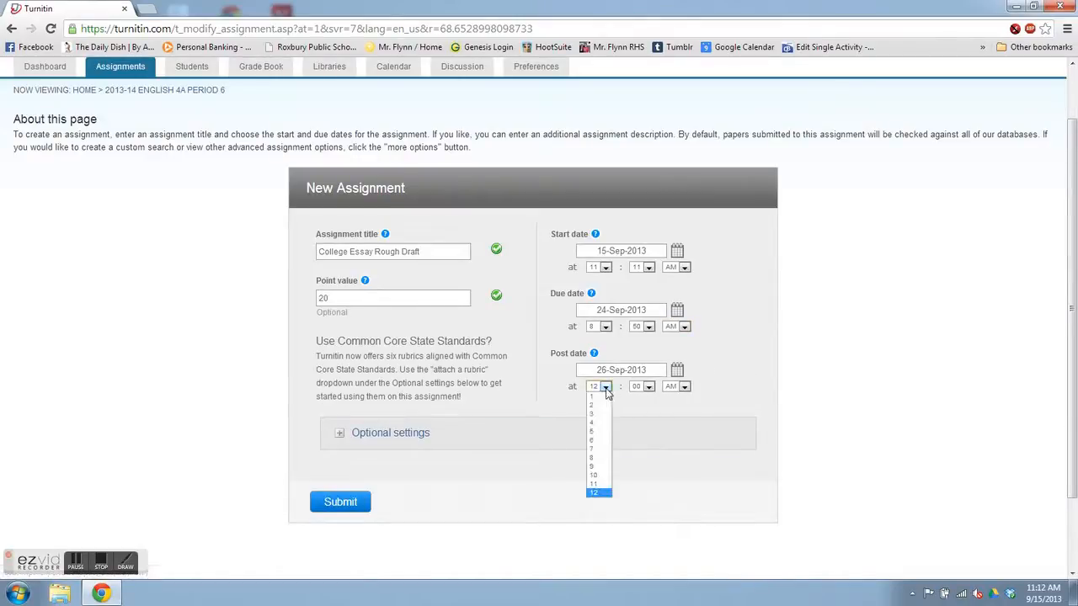
left_click(603, 462)
left_click(645, 387)
scroll(653, 472, "down", 8)
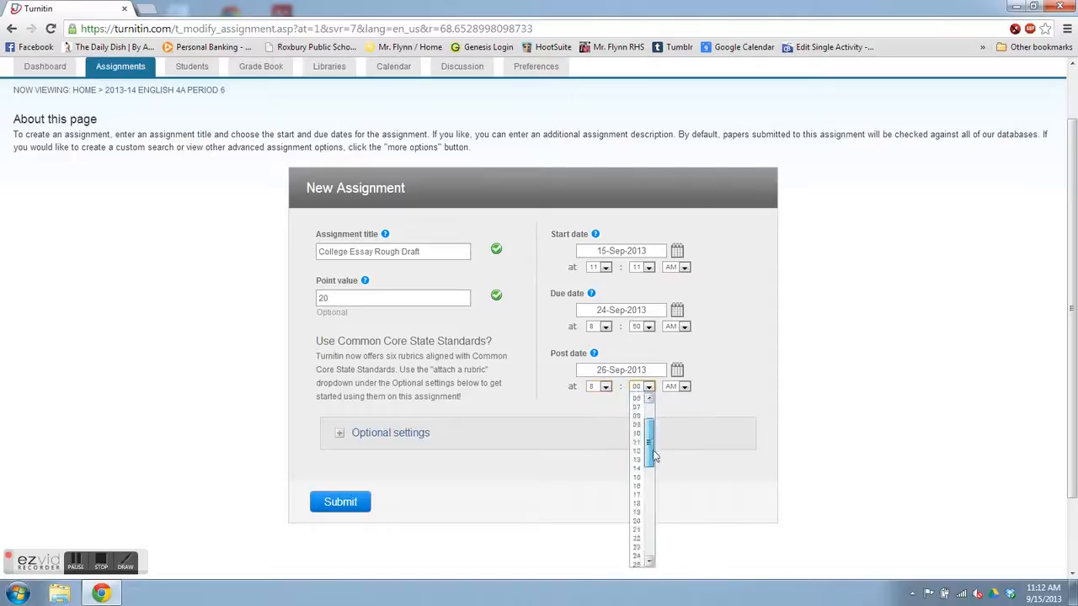
scroll(660, 489, "down", 4)
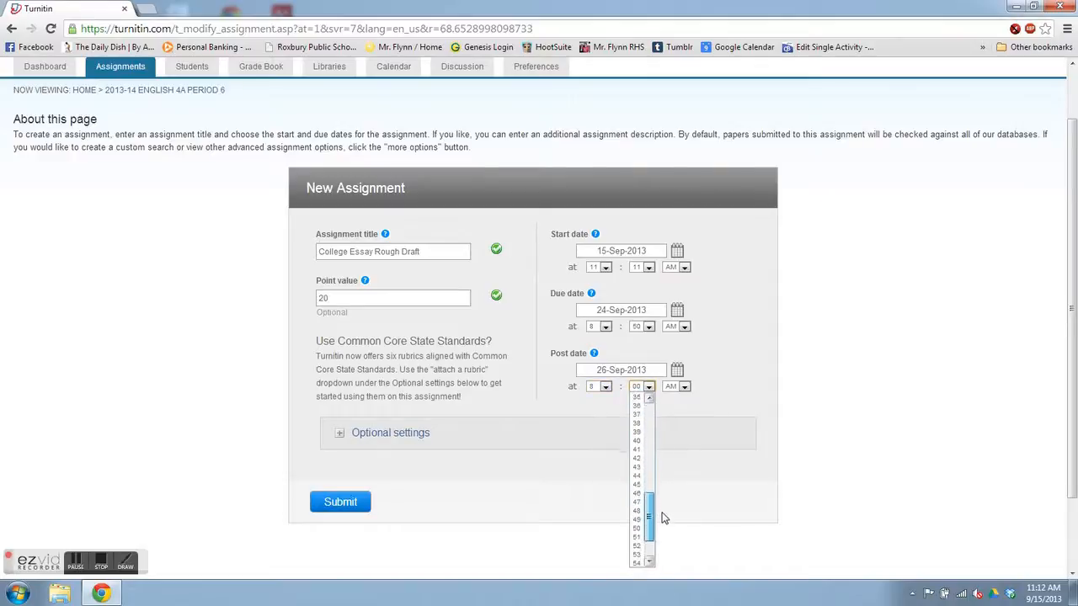
left_click(636, 523)
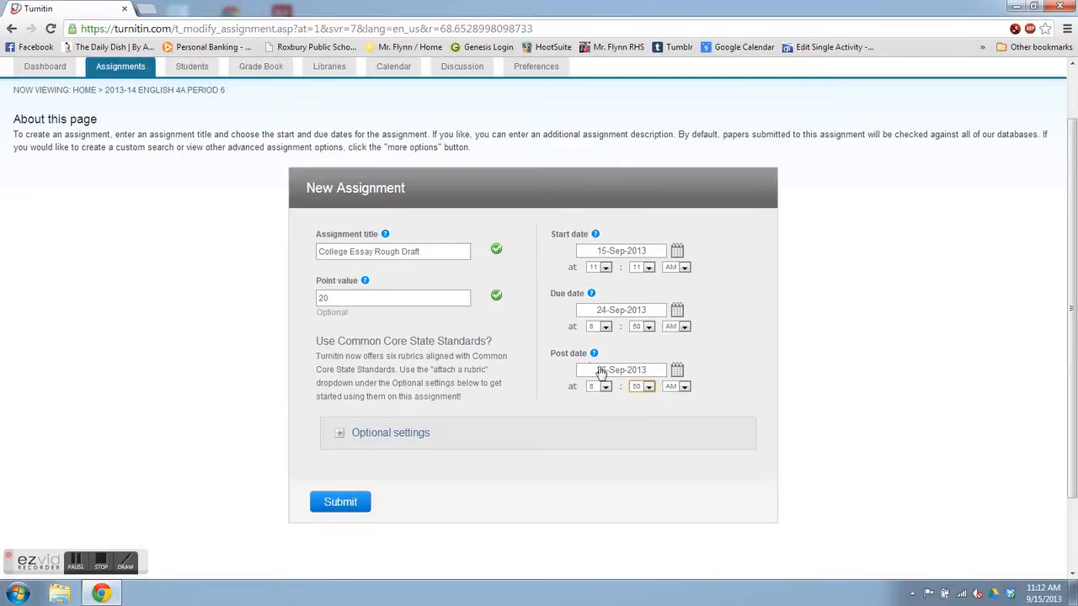
scroll(481, 372, "down", 2)
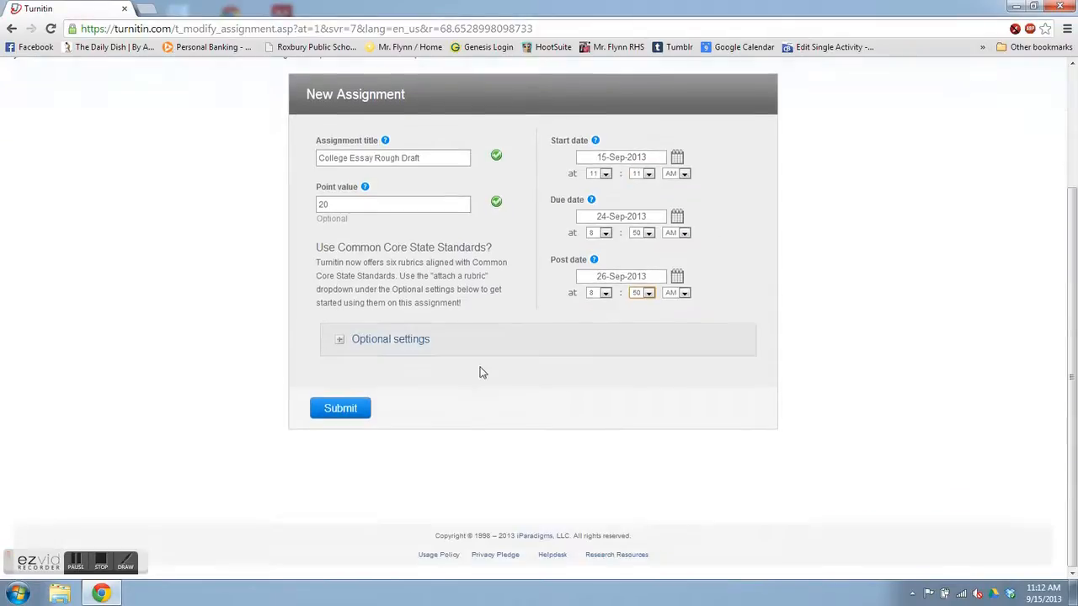
Expand Optional settings and review the late-submission and Originality Report options
left_click(428, 346)
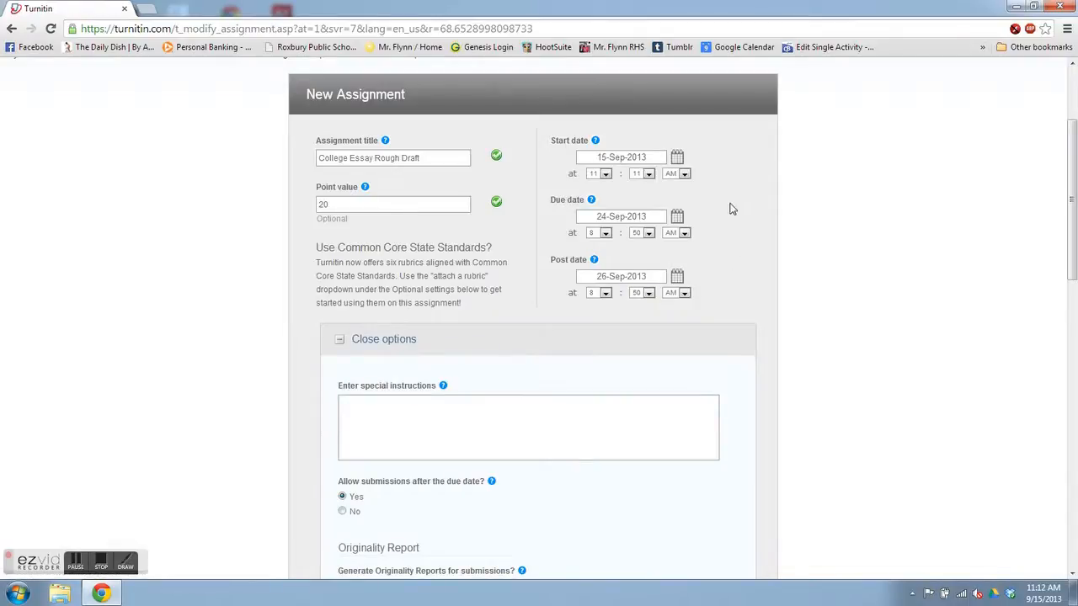
scroll(733, 200, "down", 3)
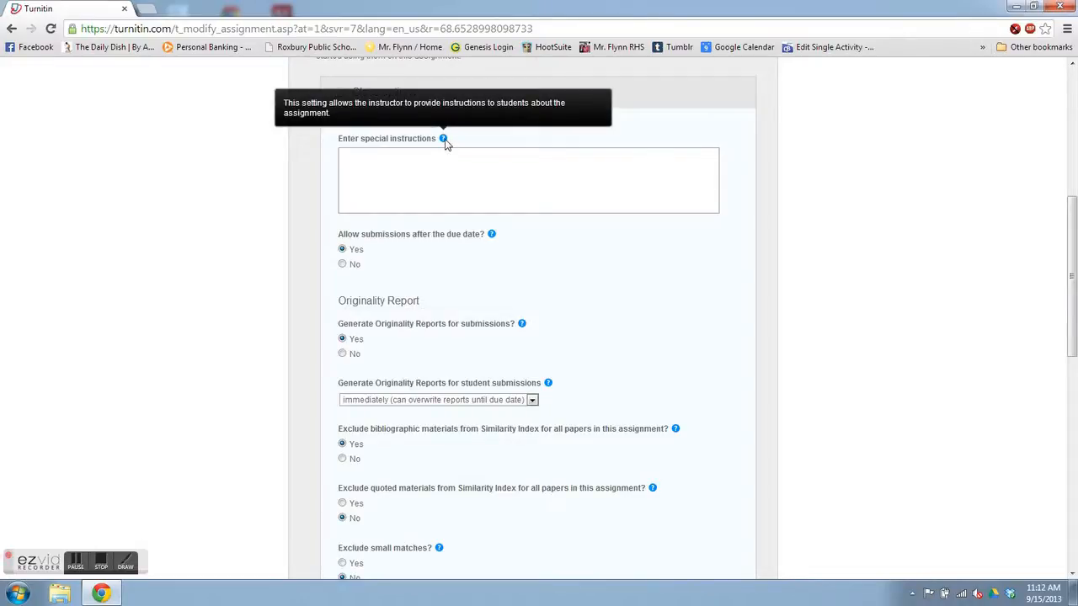
scroll(737, 174, "down", 3)
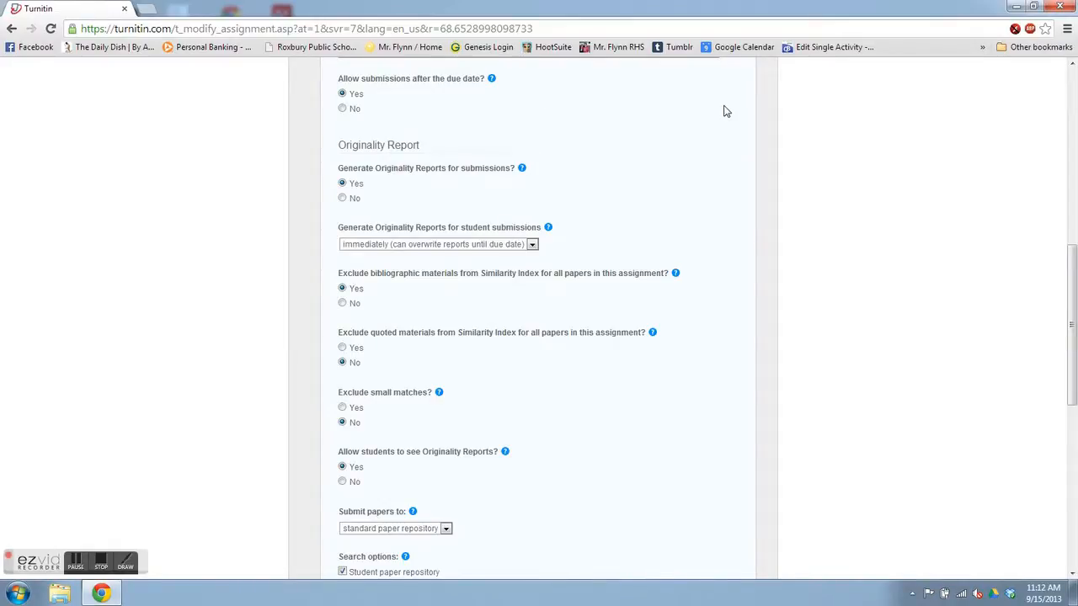
scroll(726, 112, "down", 1)
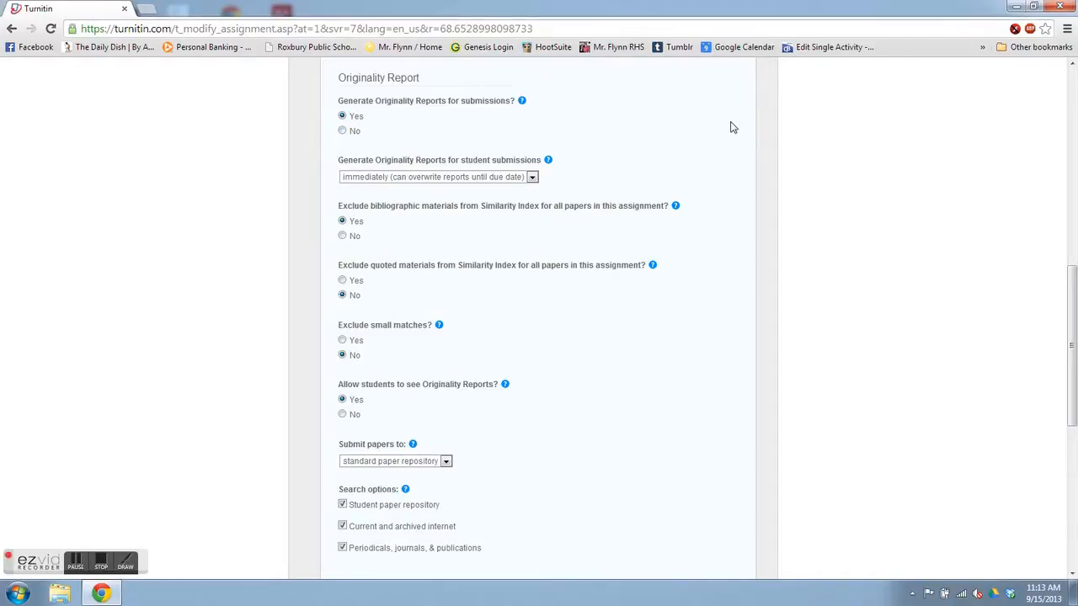
scroll(730, 127, "down", 2)
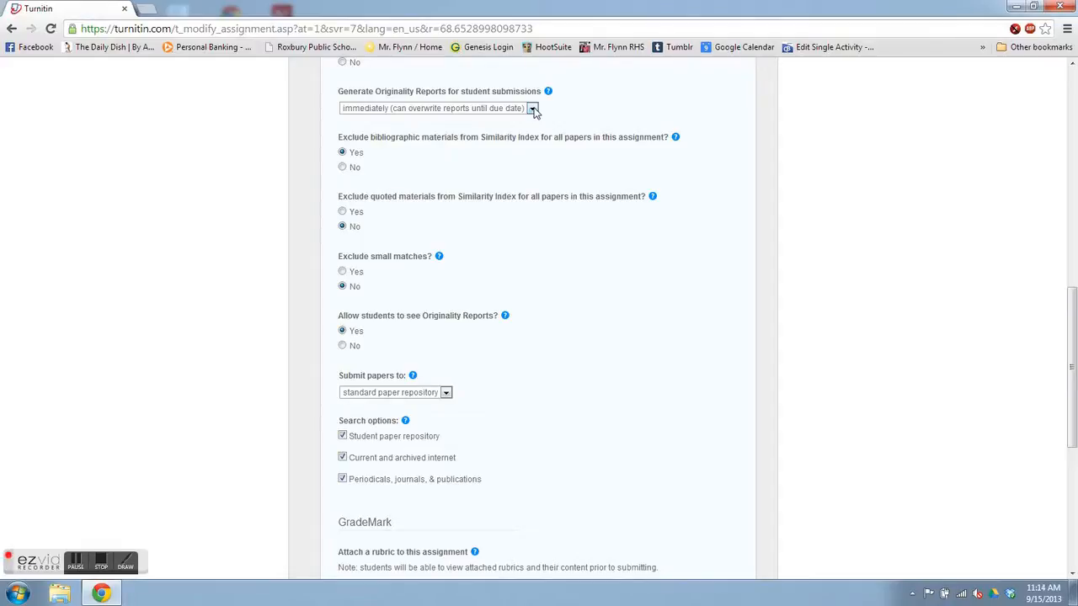
scroll(513, 160, "down", 1)
scroll(510, 140, "up", 1)
scroll(552, 176, "down", 1)
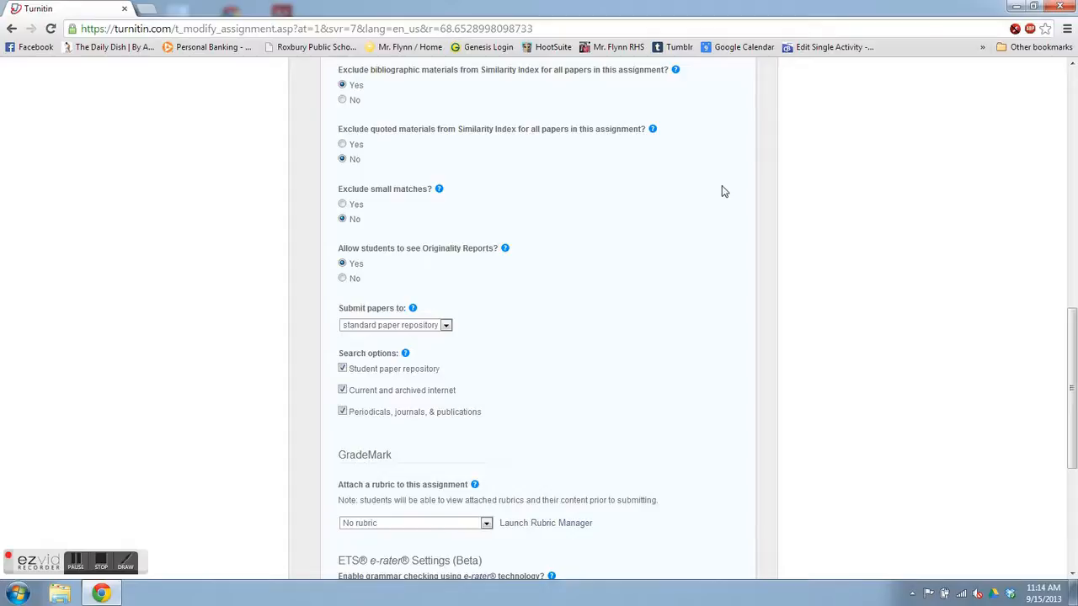
scroll(722, 191, "down", 2)
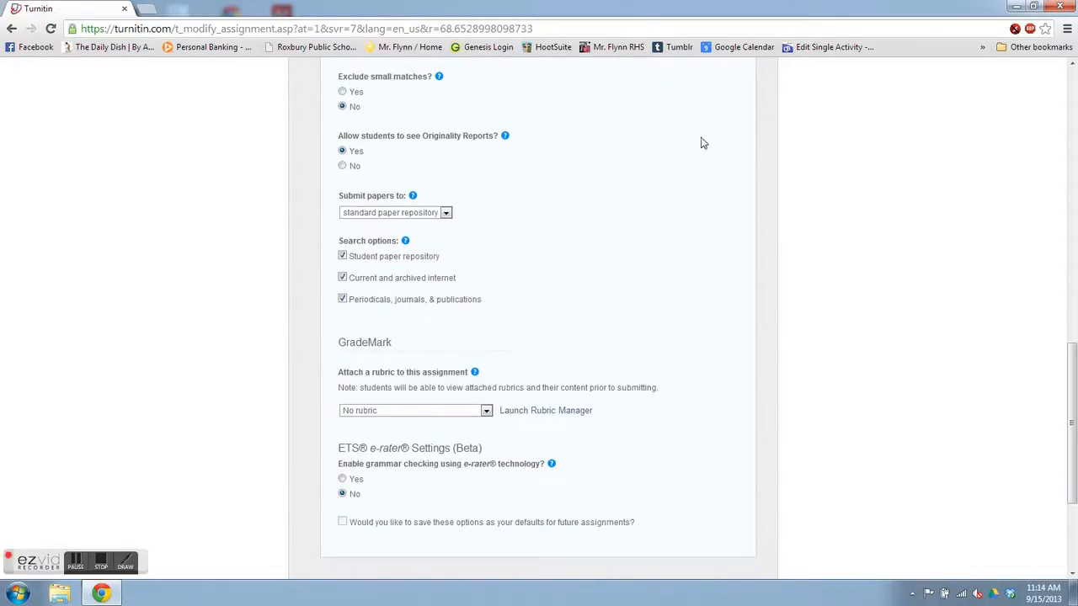
scroll(703, 144, "down", 1)
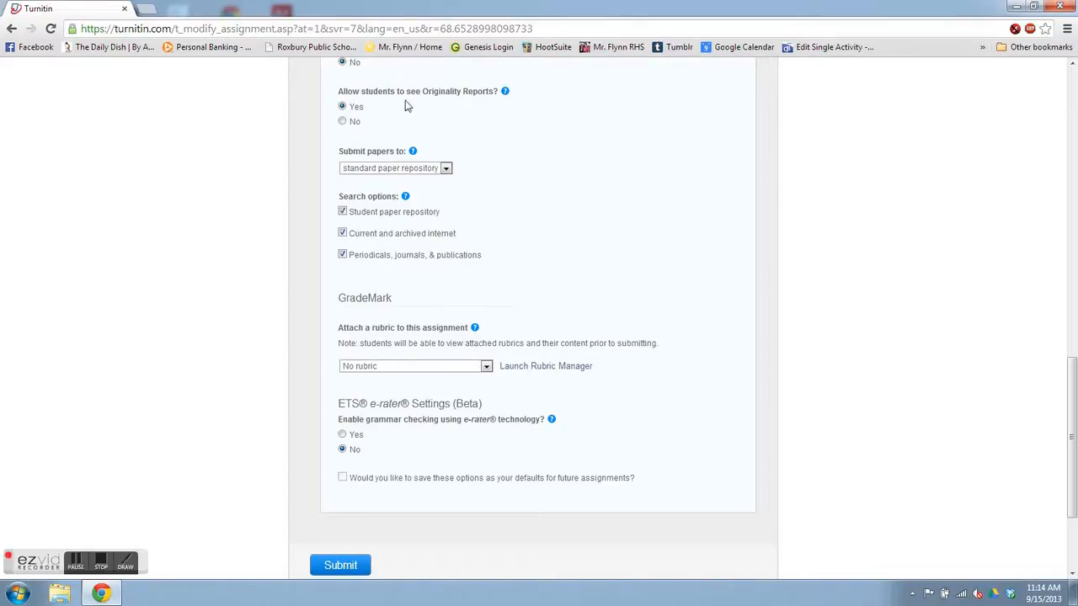
scroll(691, 157, "down", 1)
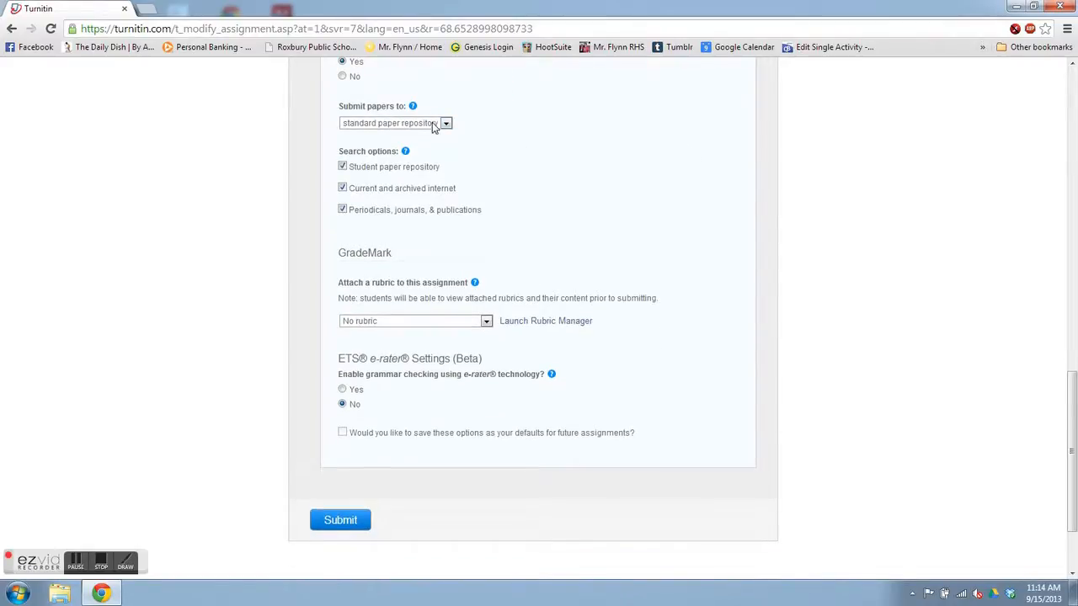
left_click(445, 124)
left_click(446, 124)
scroll(711, 167, "down", 2)
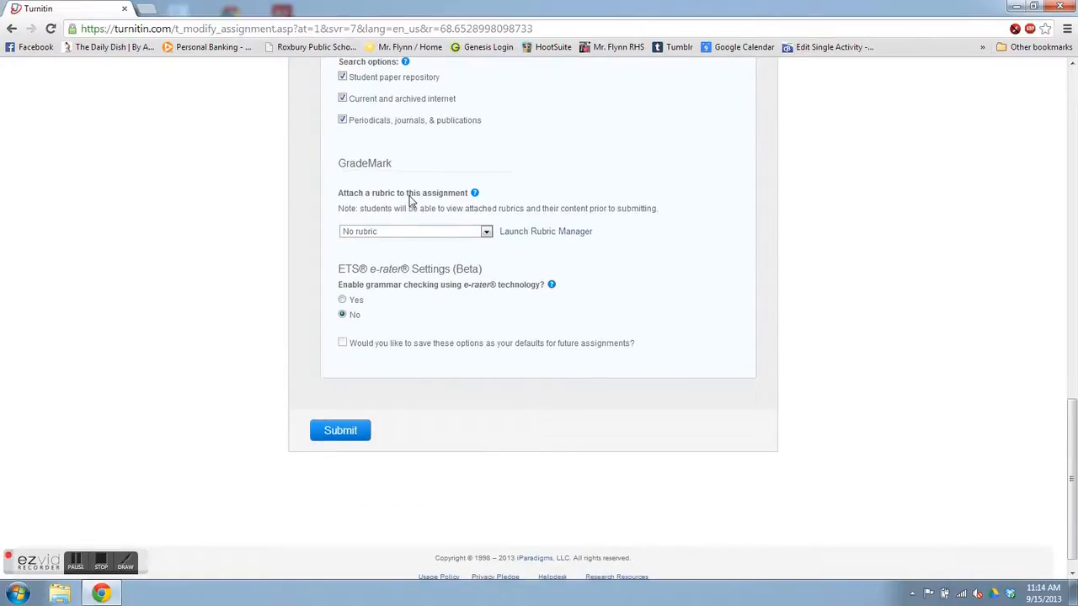
left_click(464, 236)
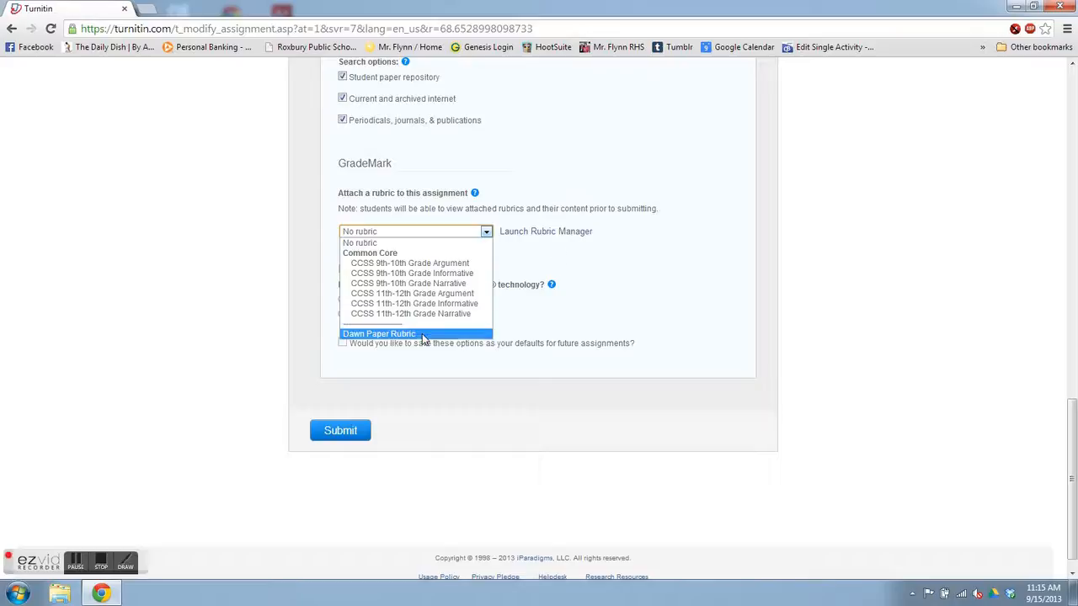
left_click(602, 235)
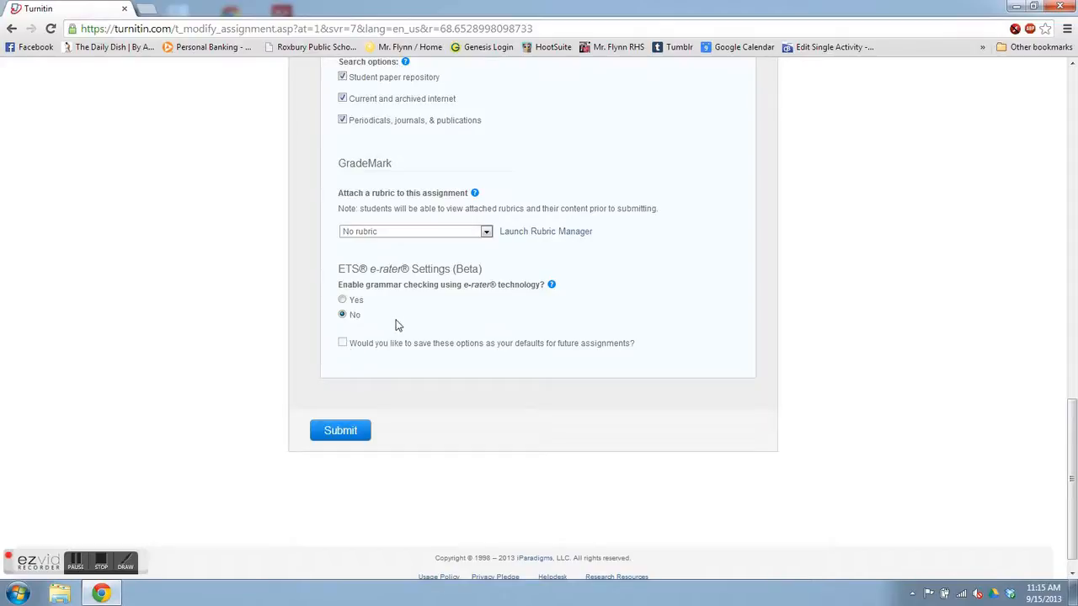
Submit the College Essay Rough Draft assignment and return to the instructor homepage
left_click(349, 435)
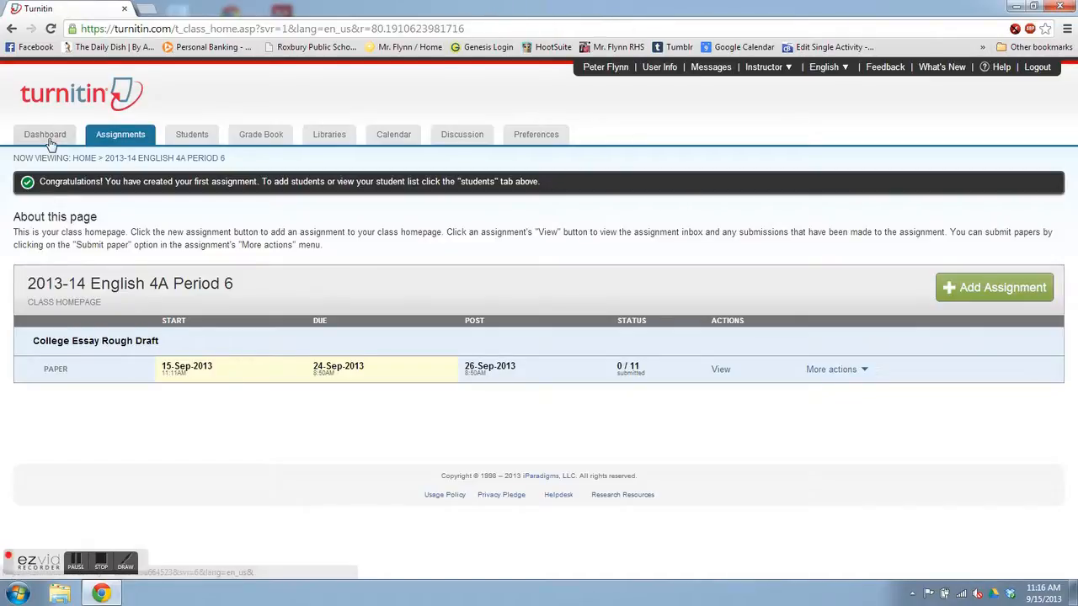
left_click(84, 158)
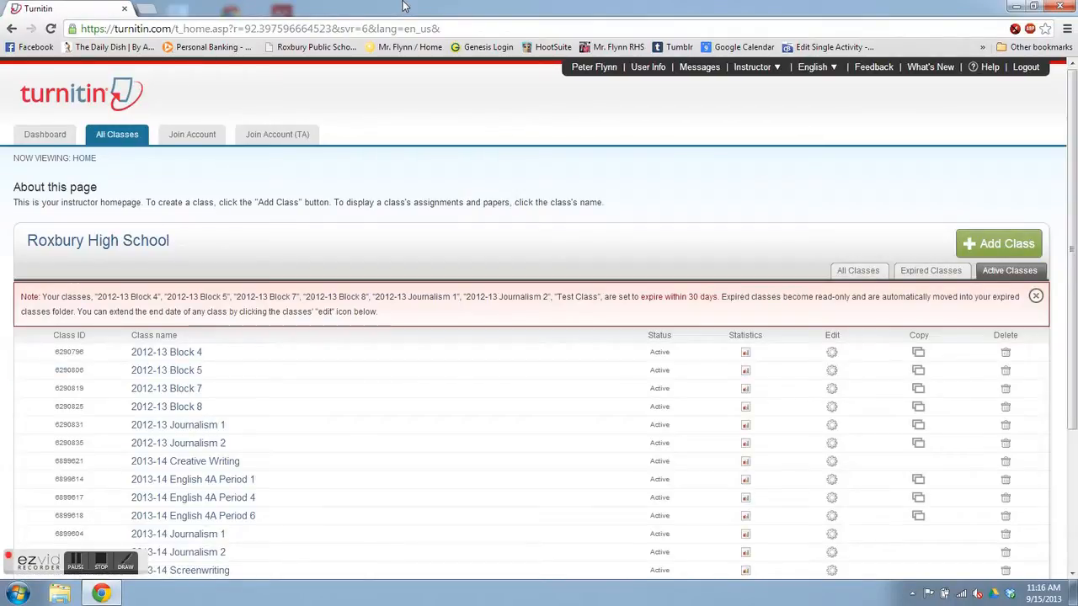
Open the 2013-14 English 4A Period 1 class to see College Essay Rough Draft
scroll(500, 260, "down", 3)
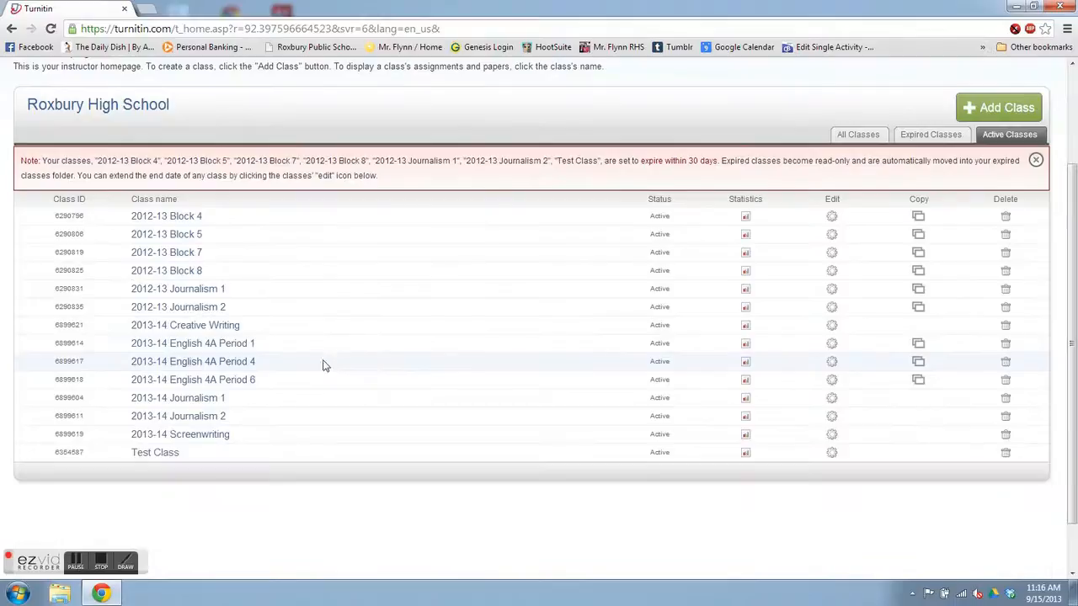
left_click(230, 342)
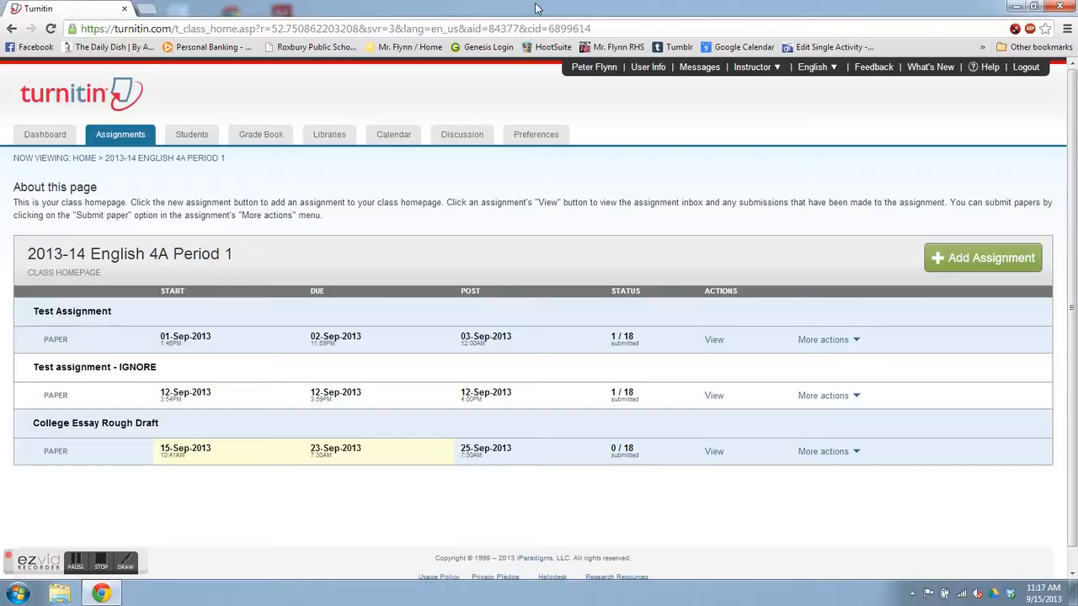
left_click(712, 400)
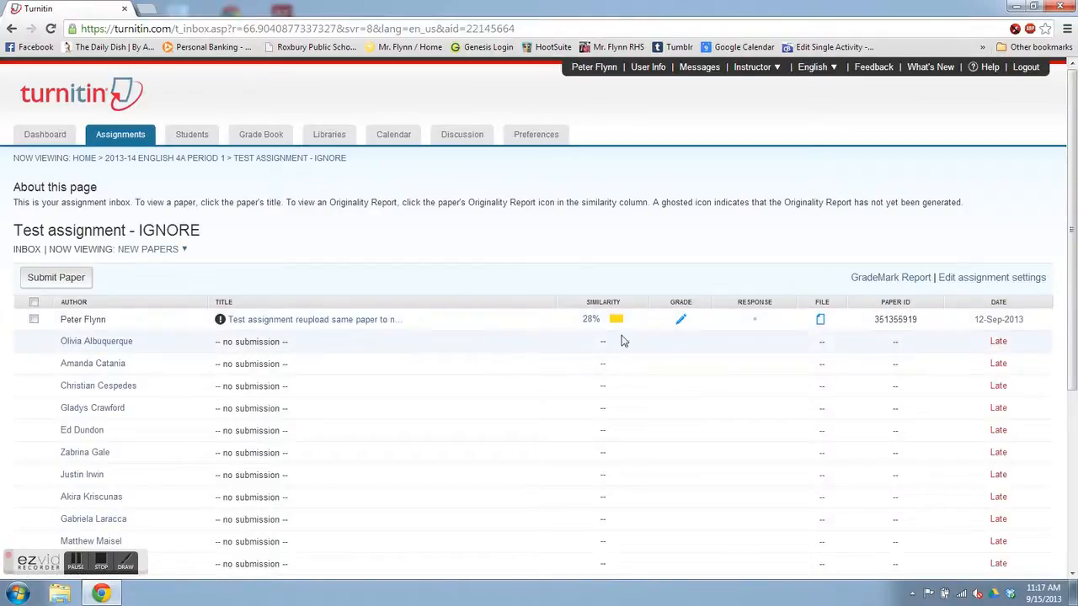
left_click(11, 30)
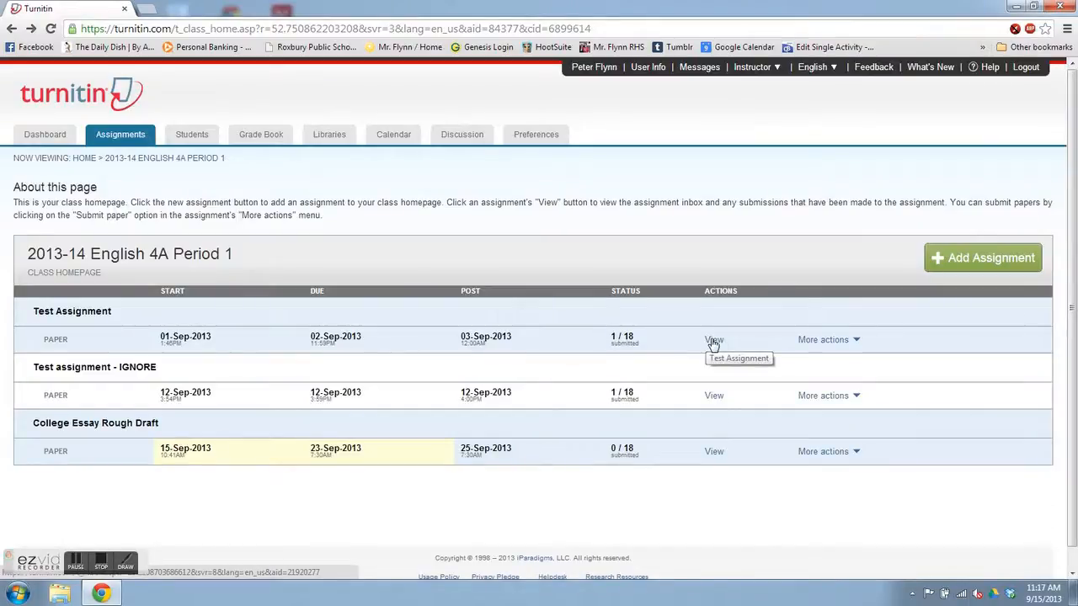
left_click(839, 344)
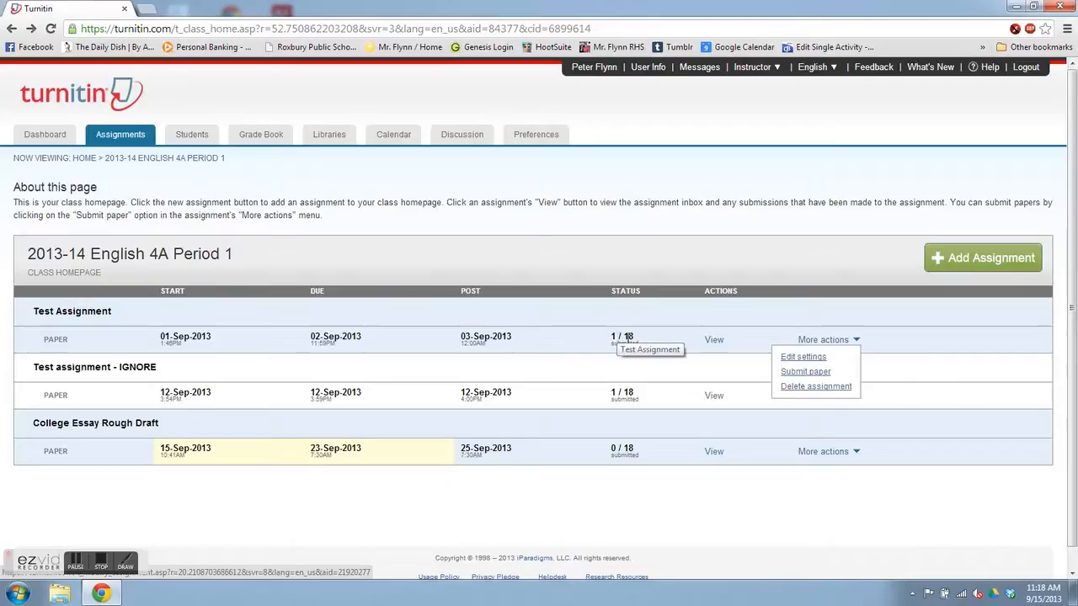
left_click(713, 342)
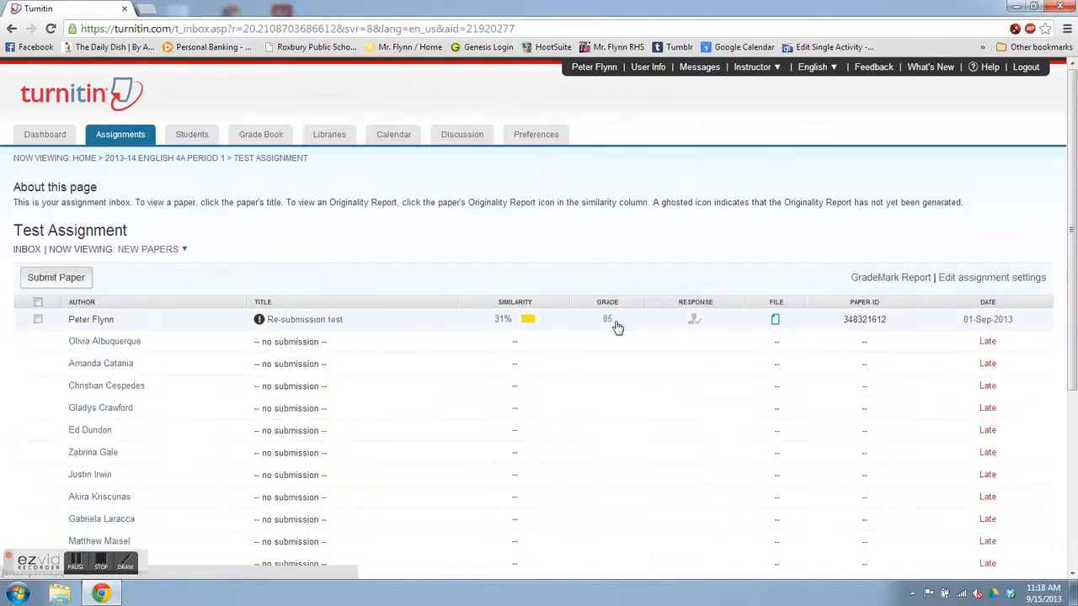
scroll(428, 234, "down", 3)
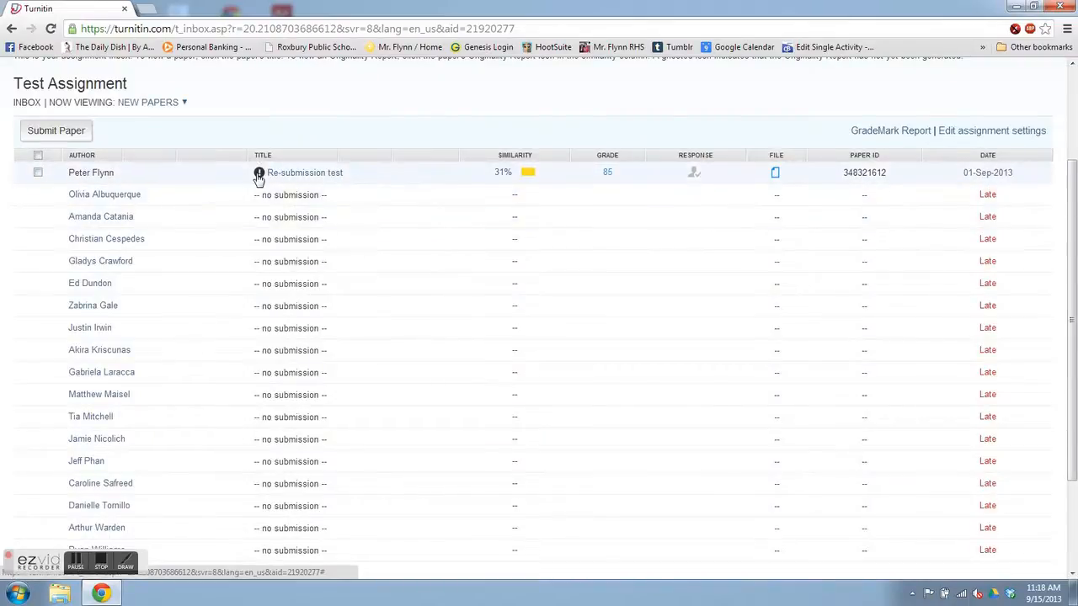
mouse_move(259, 177)
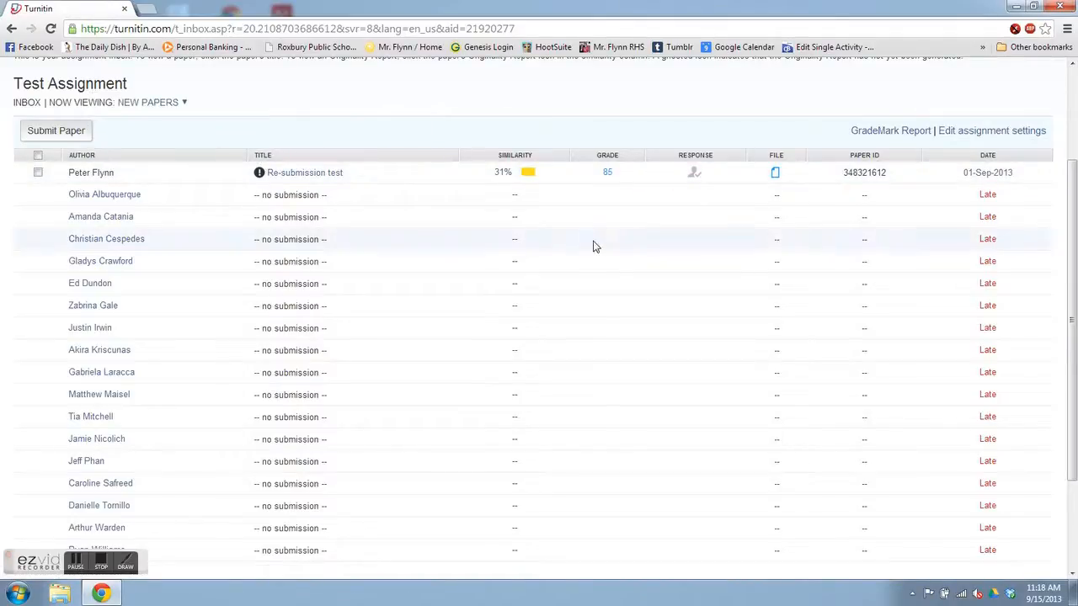
scroll(590, 261, "up", 3)
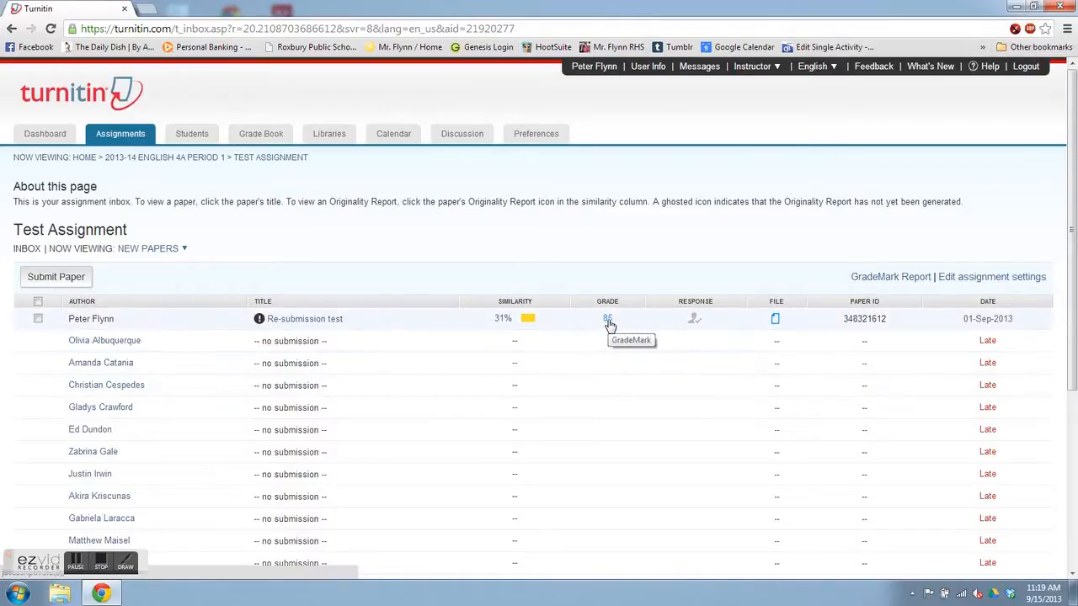
mouse_move(688, 320)
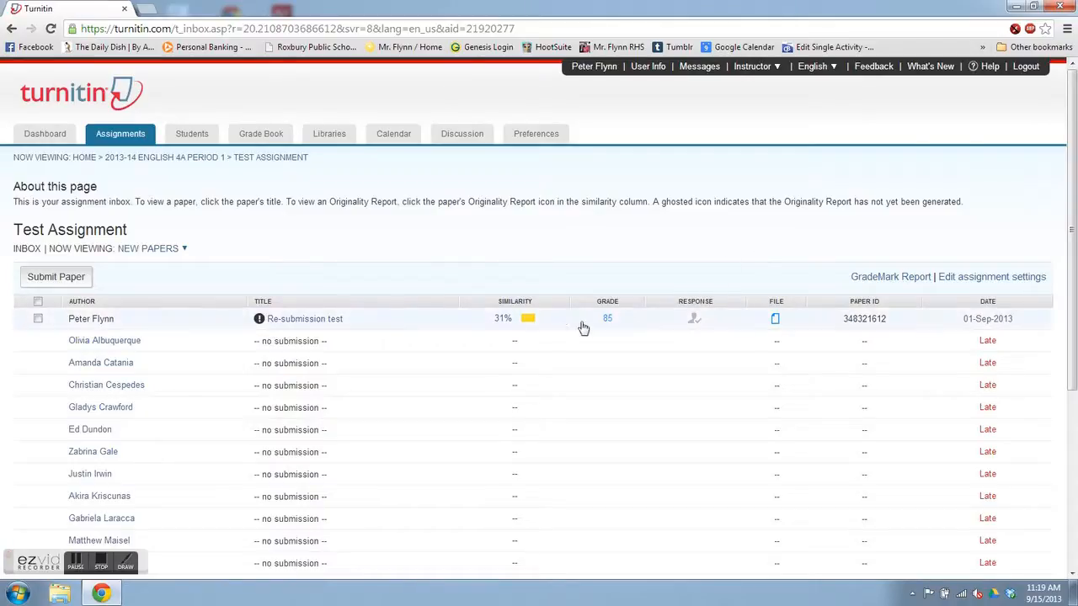
Open the Re-submission test paper full-screen and permanently dismiss the getting started overview
left_click(317, 325)
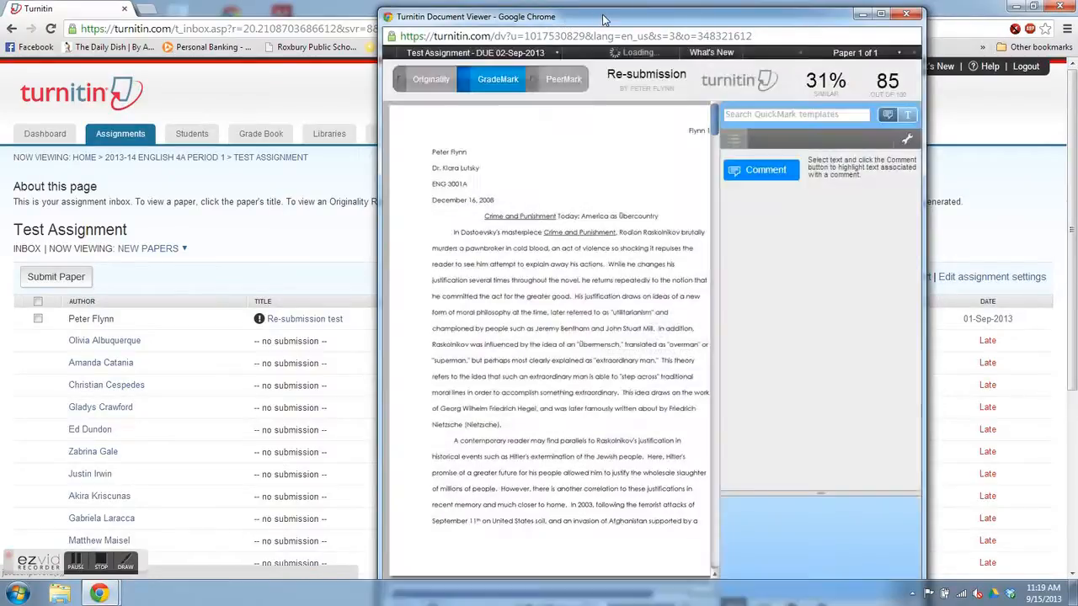
double_click(602, 19)
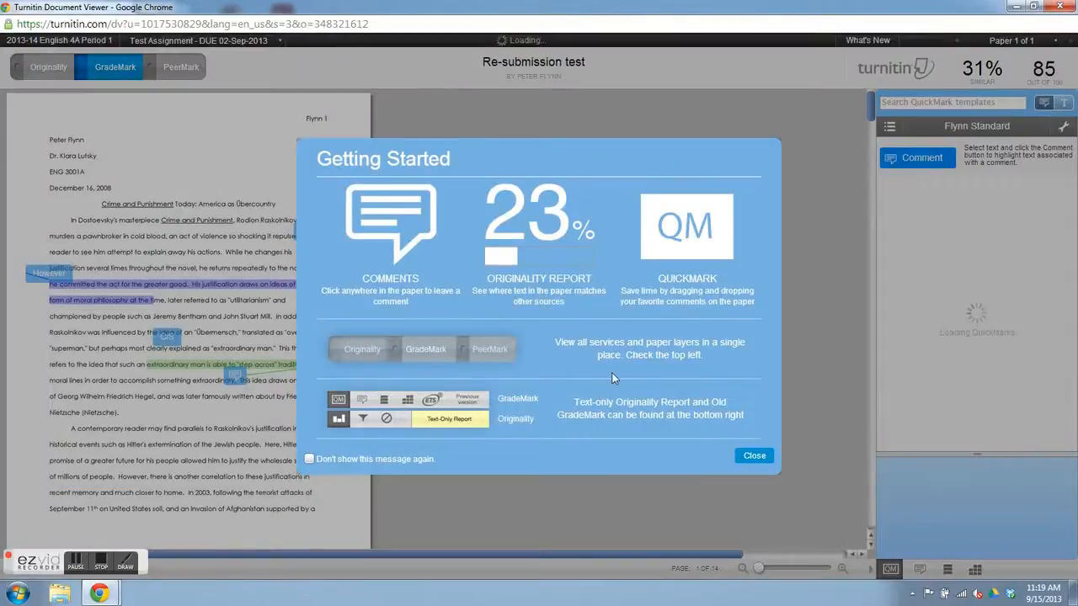
left_click(309, 460)
left_click(755, 457)
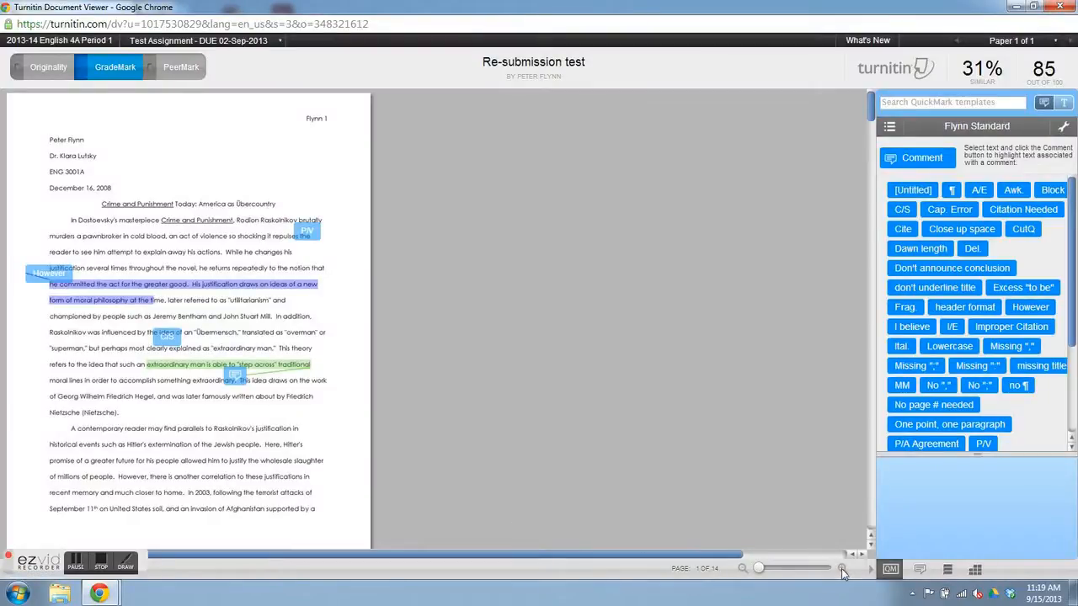
Zoom in on the paper page and switch to its Originality report
left_click_drag(759, 568, 794, 569)
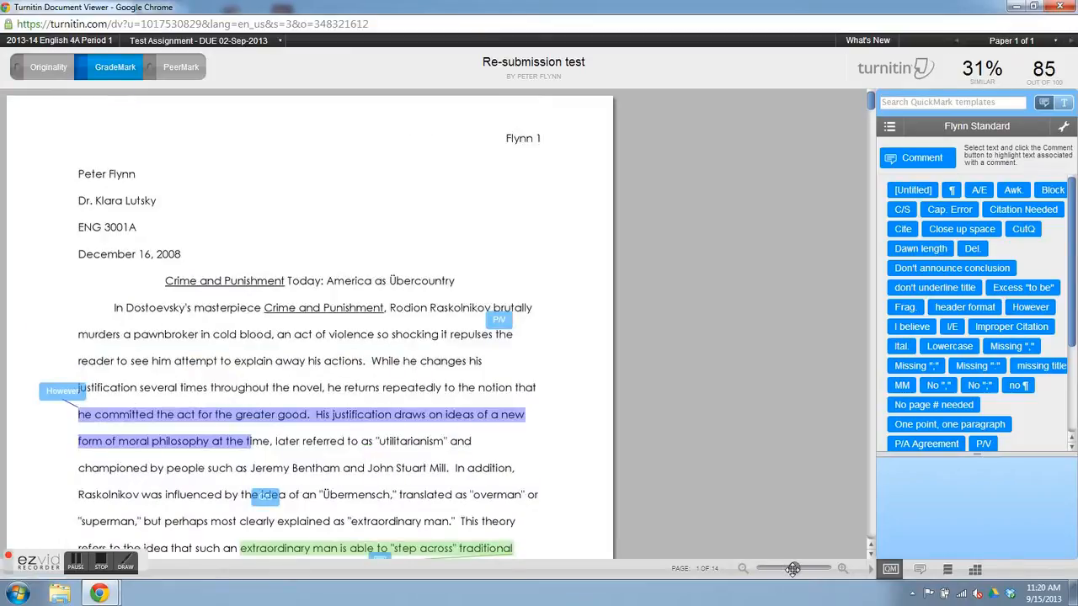
left_click(810, 571)
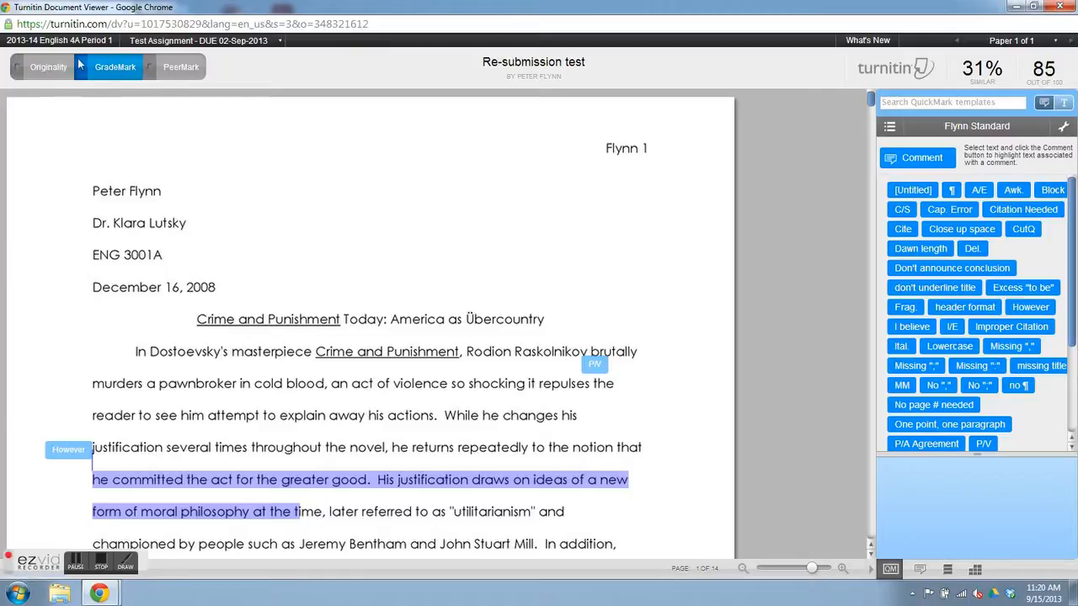
left_click(48, 68)
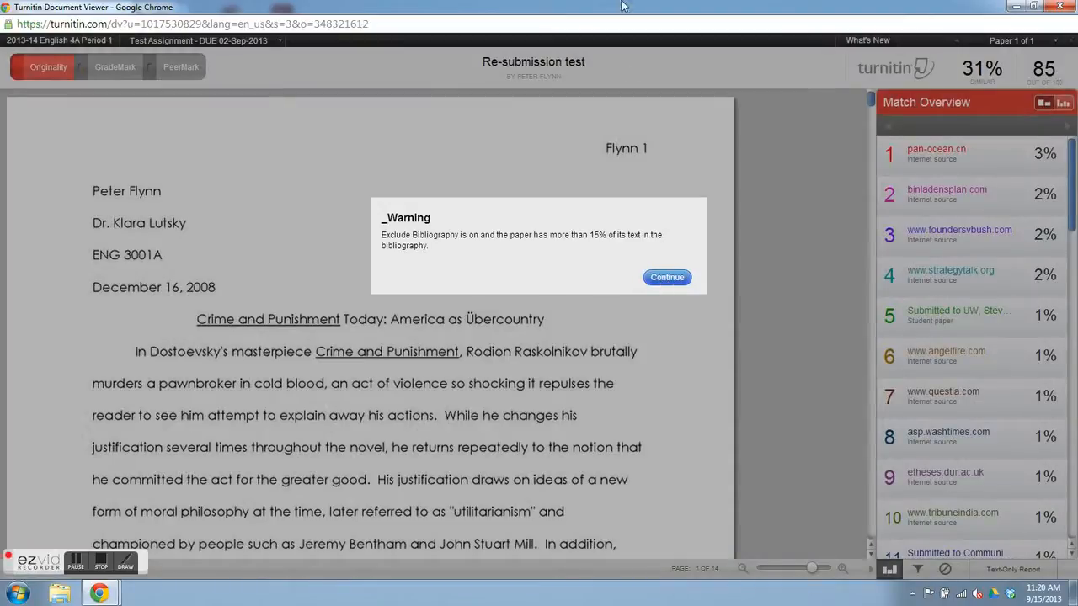
Continue past the Exclude Bibliography warning and scroll to the match 1 passage on page 2
left_click(668, 279)
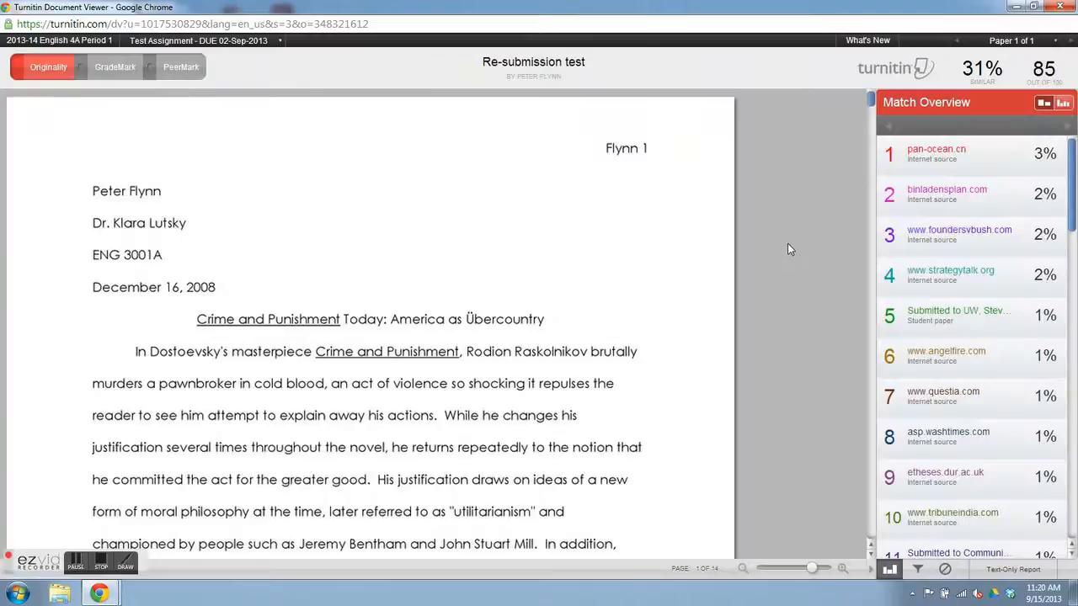
scroll(787, 249, "down", 1)
scroll(788, 249, "down", 7)
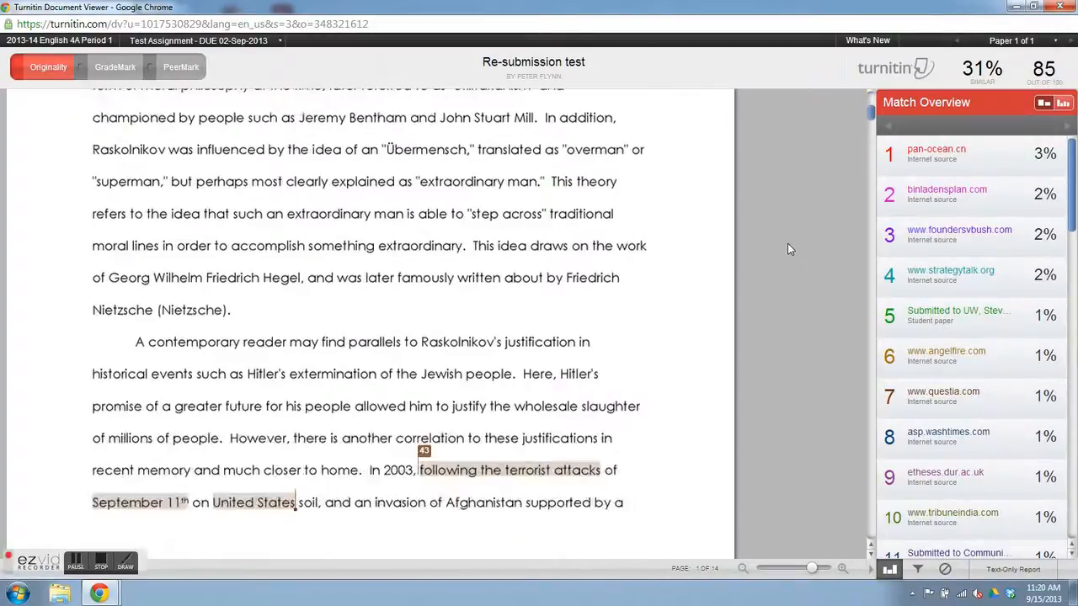
scroll(788, 243, "down", 1)
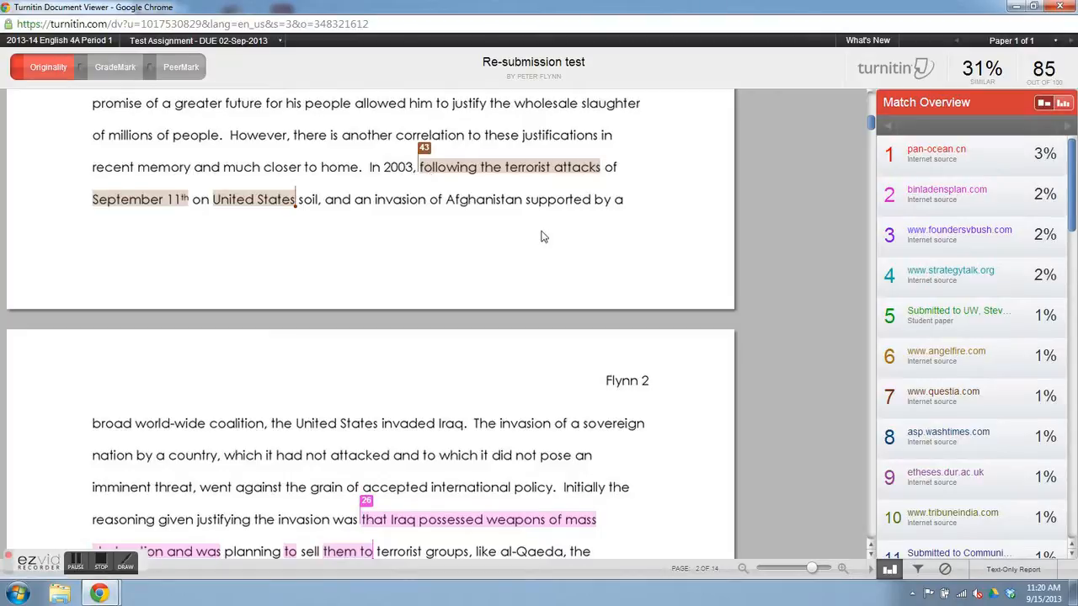
scroll(601, 243, "down", 3)
scroll(589, 252, "up", 3)
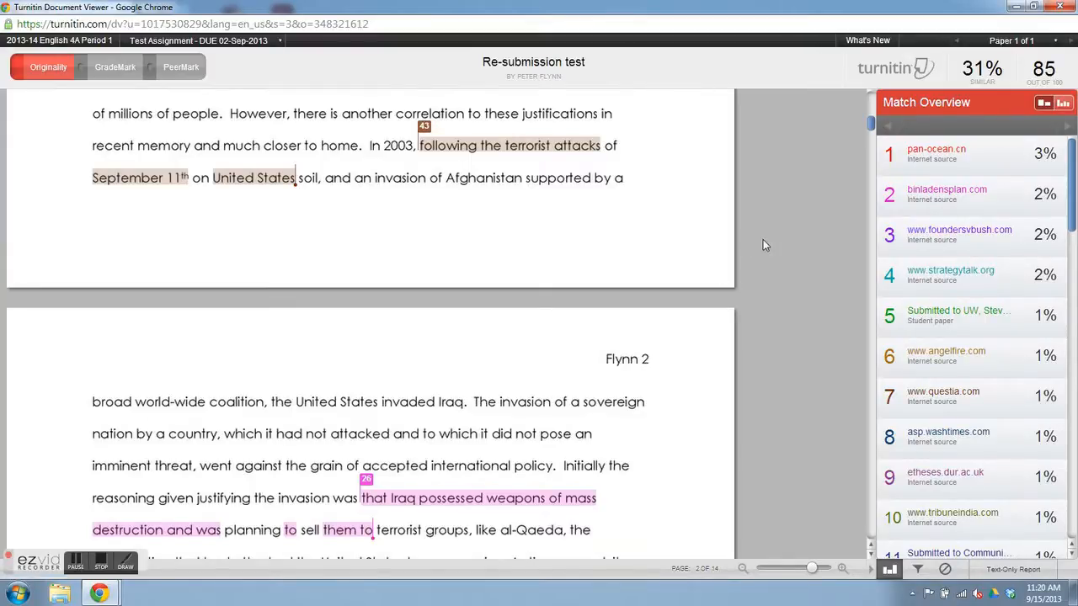
scroll(763, 239, "down", 6)
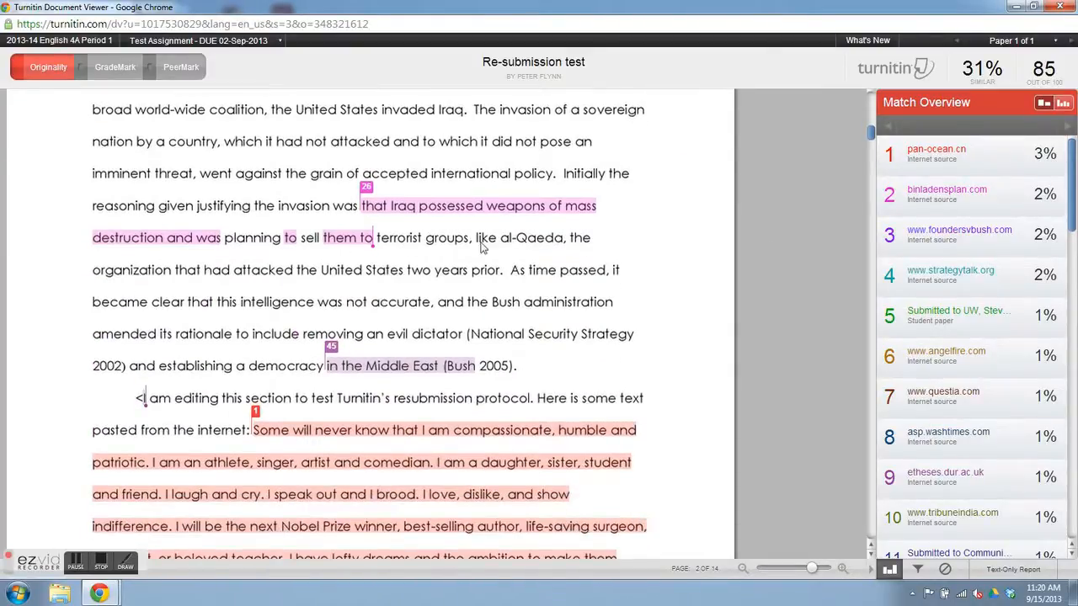
scroll(624, 250, "down", 5)
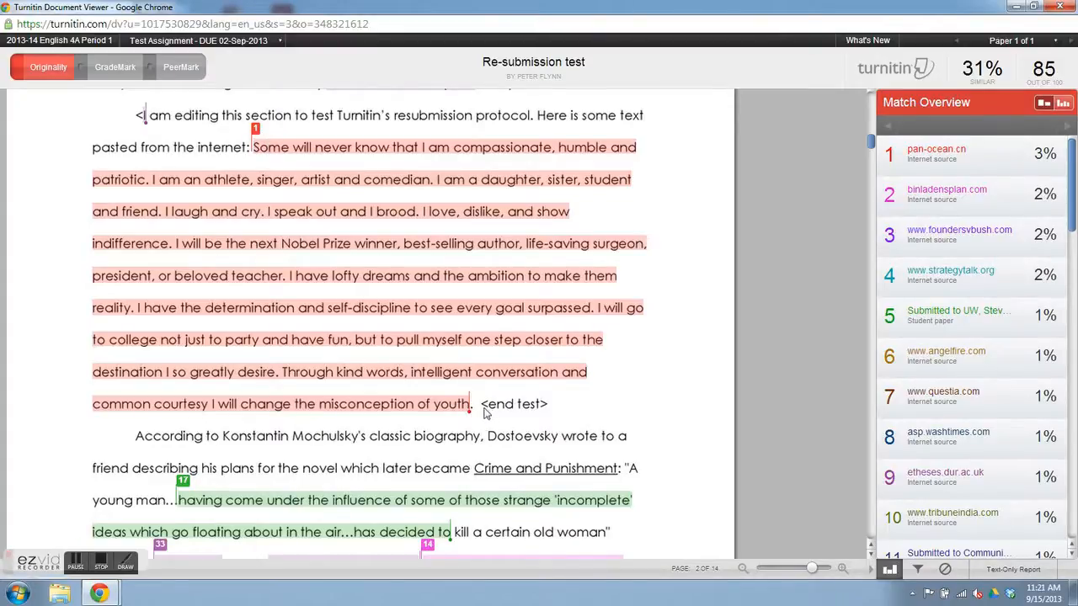
left_click(255, 129)
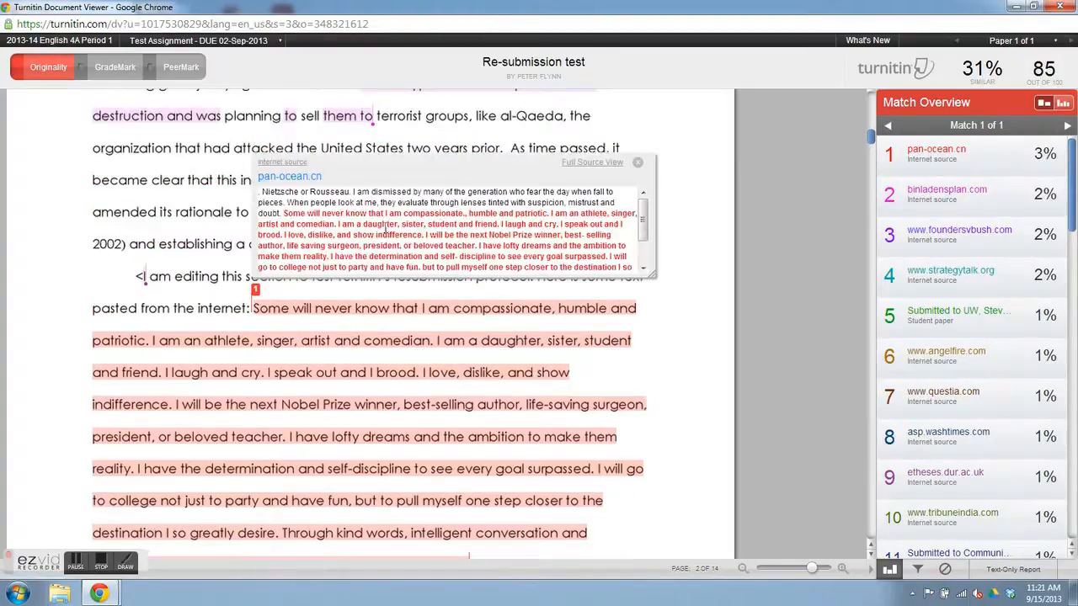
mouse_move(643, 212)
left_mouse_down()
mouse_move(646, 249)
mouse_move(643, 196)
left_mouse_up()
left_click(639, 166)
scroll(724, 234, "down", 1)
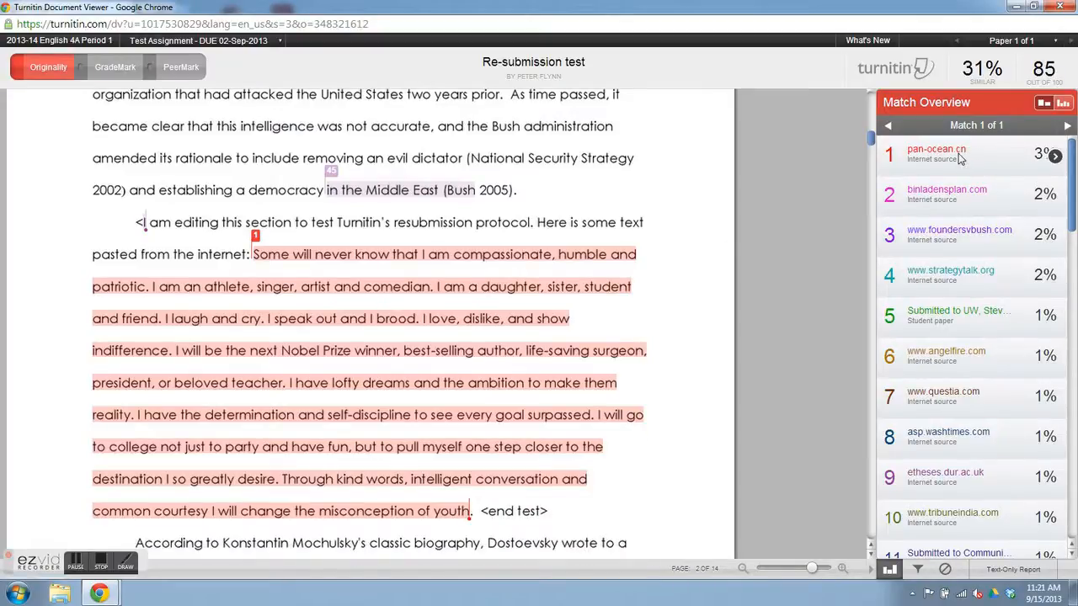
left_click(1055, 156)
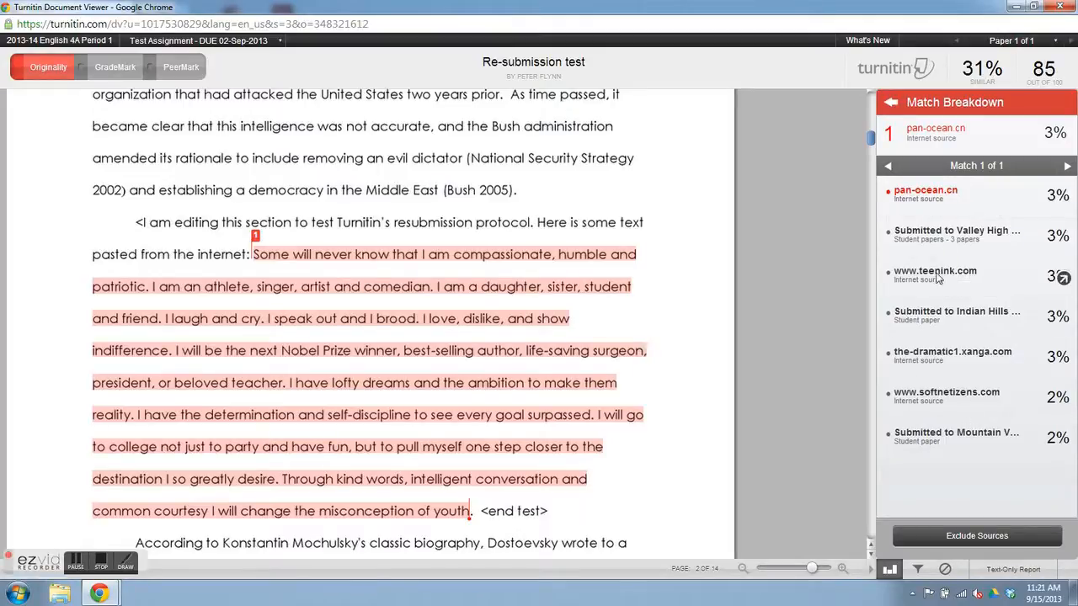
left_click(890, 102)
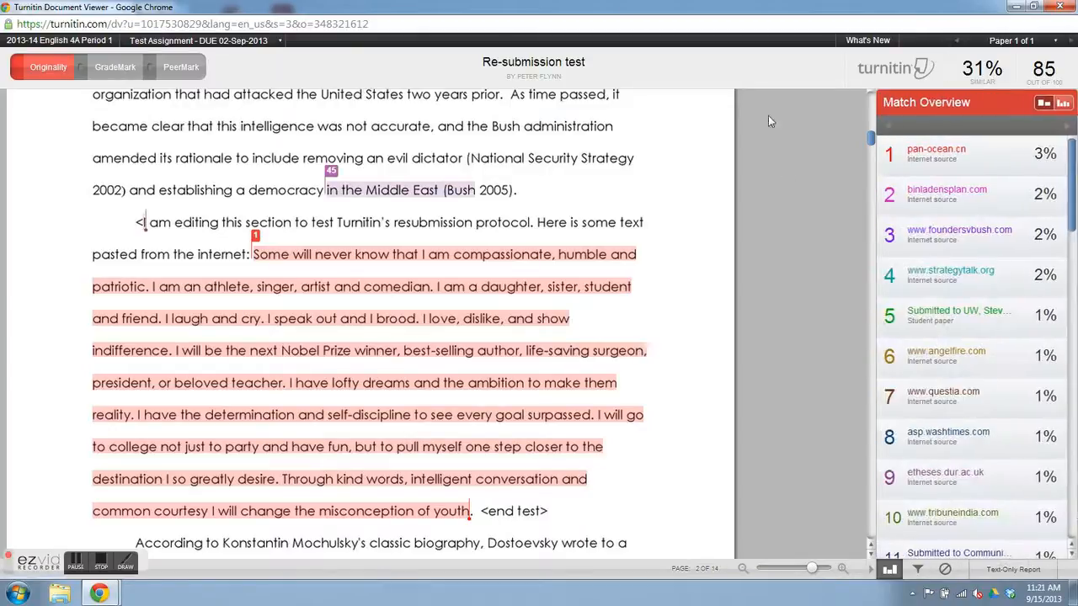
Review the matched passages on report pages 3–5, then return to page 1 in GradeMark
scroll(655, 274, "down", 3)
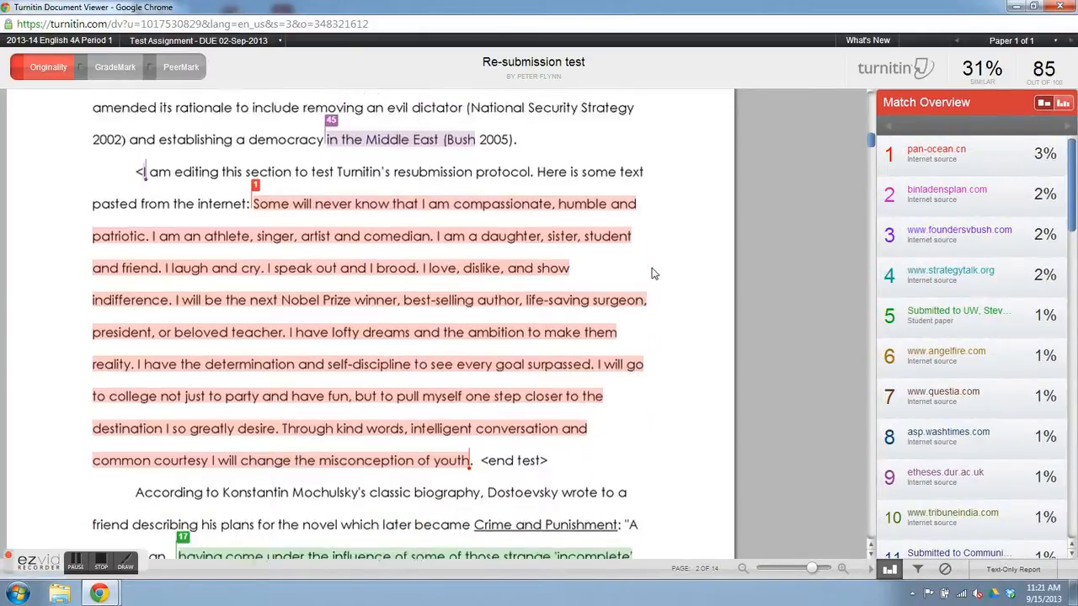
scroll(655, 274, "down", 3)
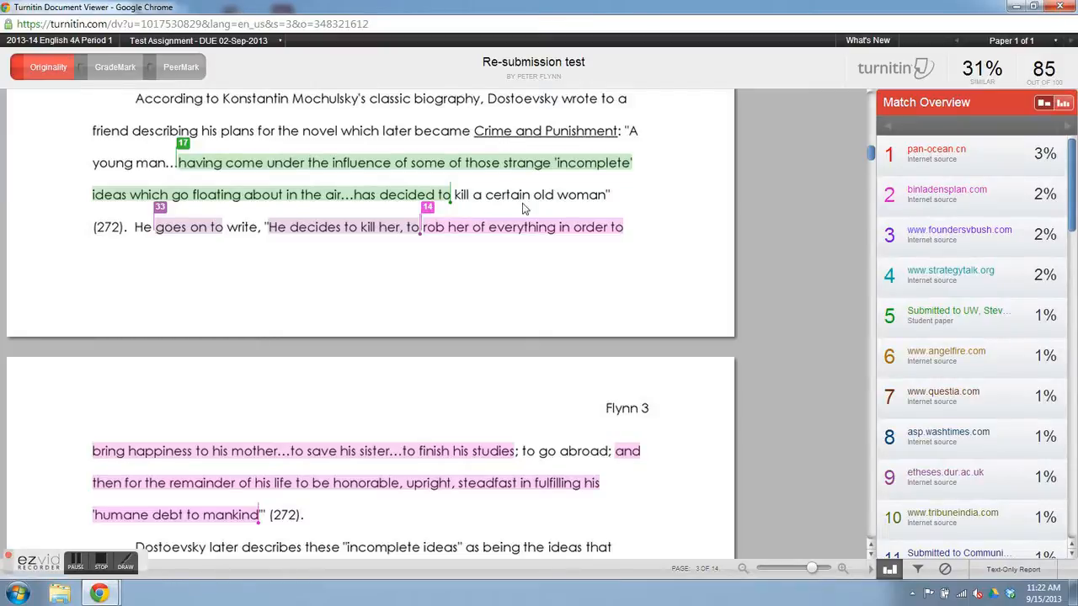
scroll(498, 267, "down", 5)
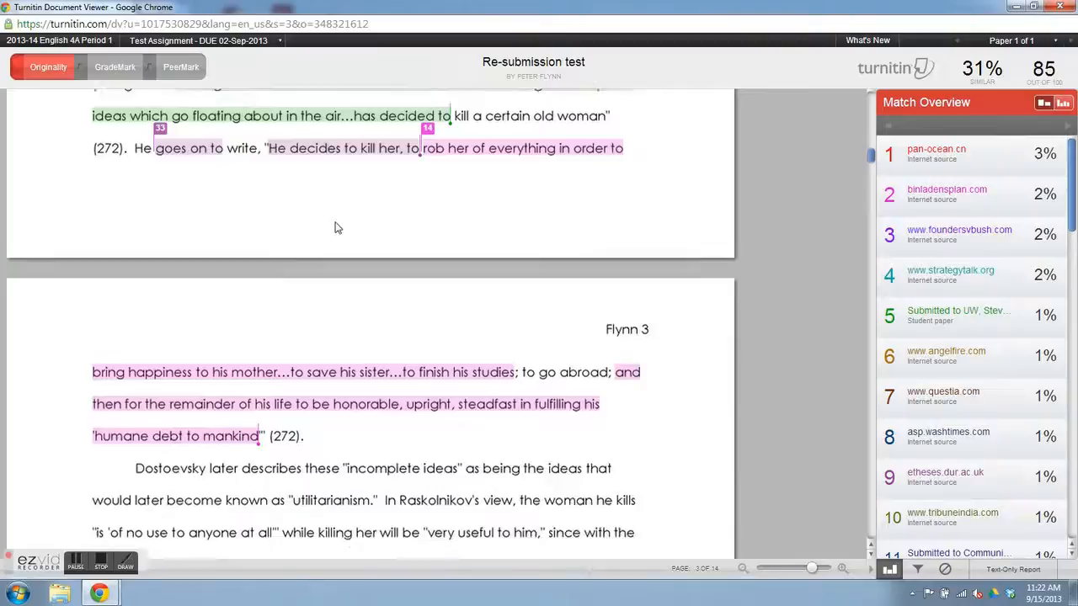
scroll(421, 244, "down", 3)
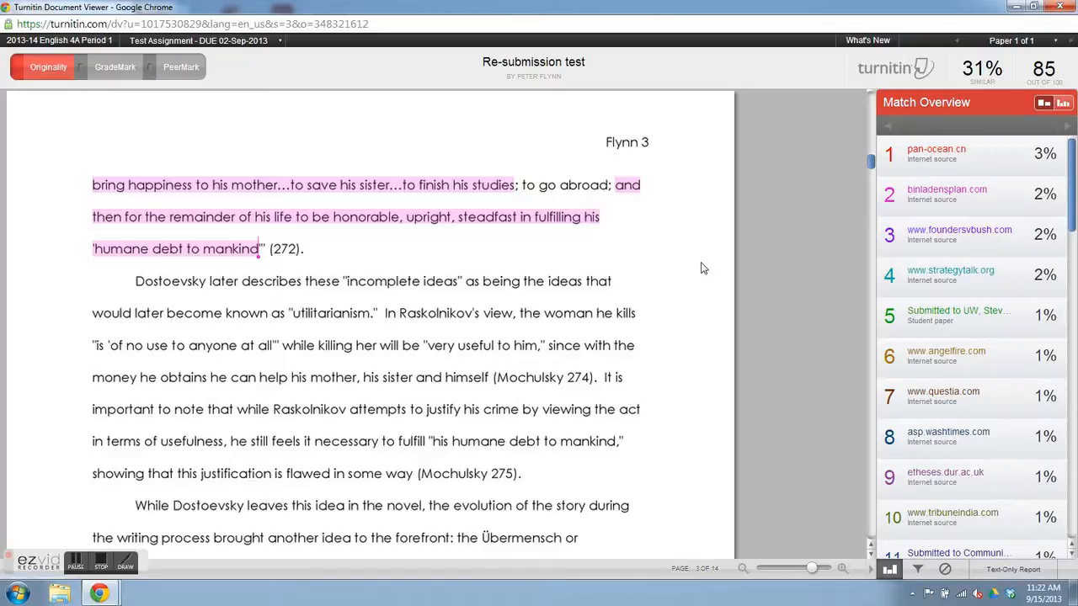
scroll(691, 249, "down", 8)
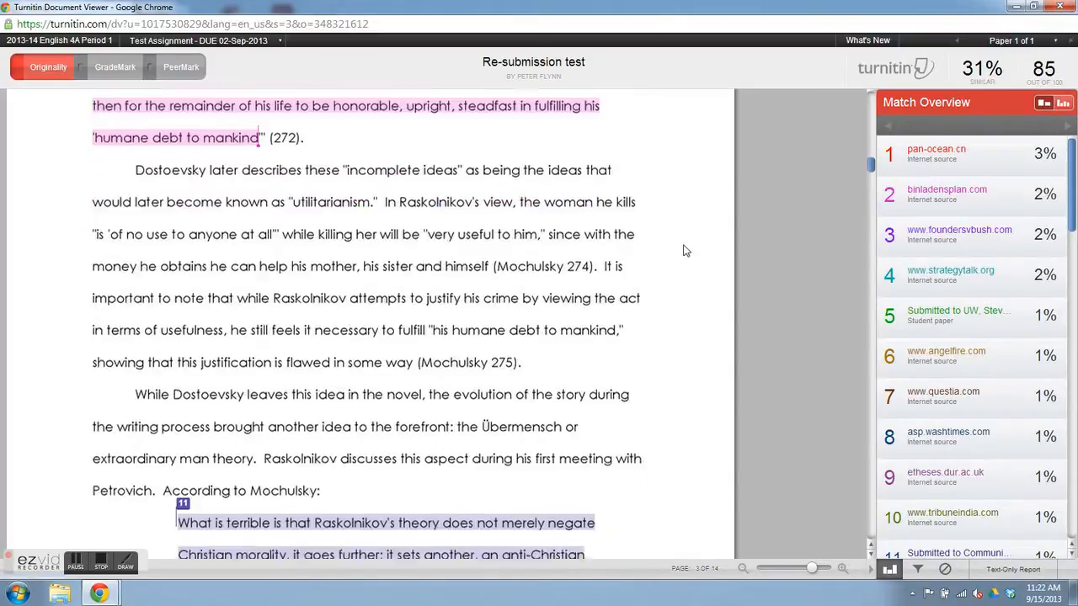
scroll(684, 251, "down", 1)
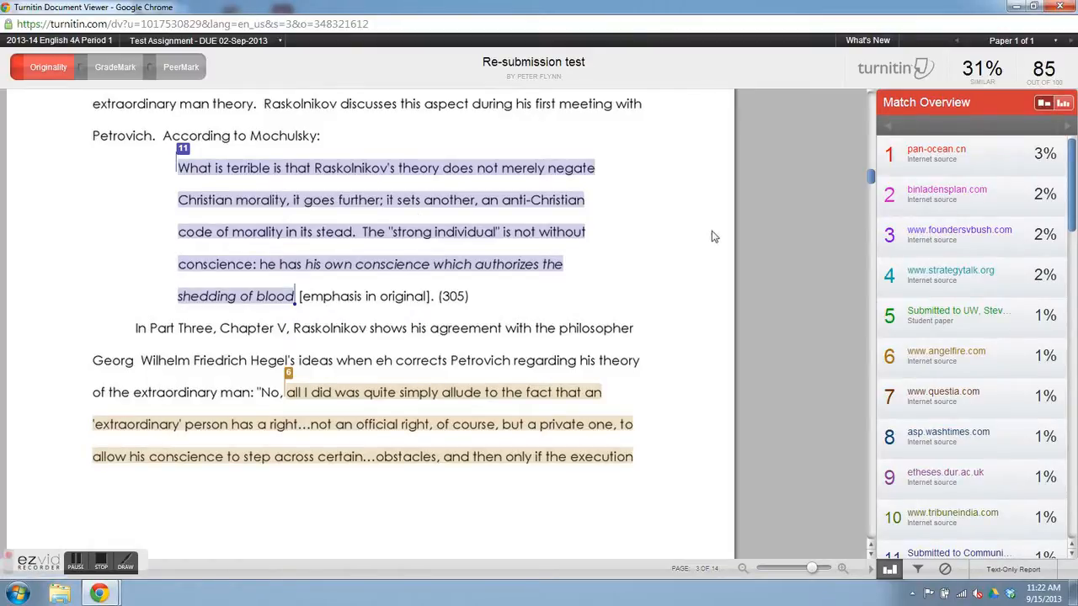
scroll(707, 227, "down", 1)
scroll(707, 228, "down", 7)
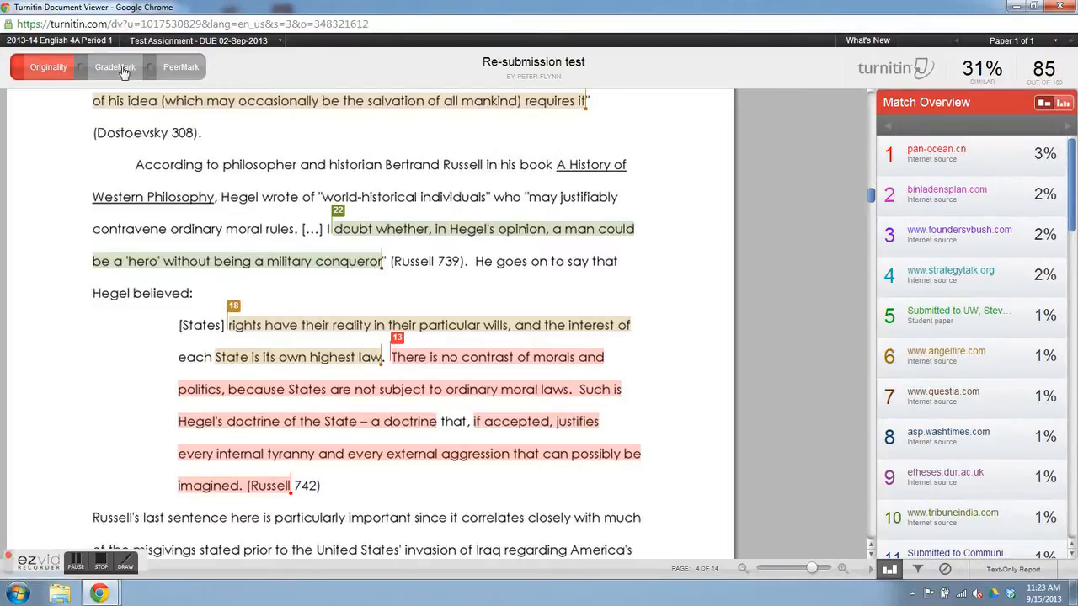
scroll(621, 258, "down", 3)
scroll(646, 262, "down", 10)
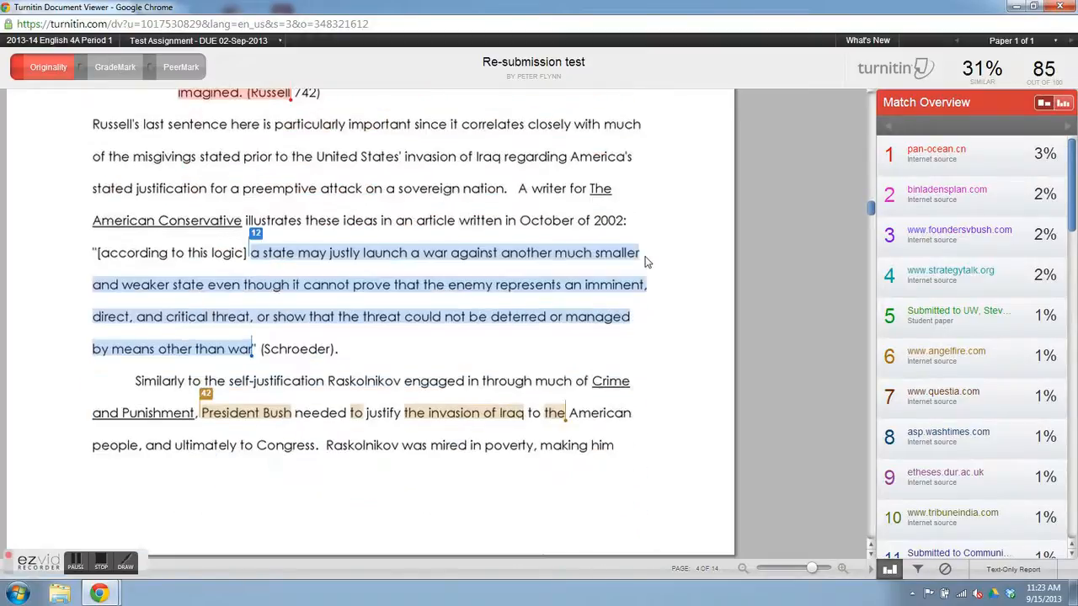
scroll(646, 262, "down", 6)
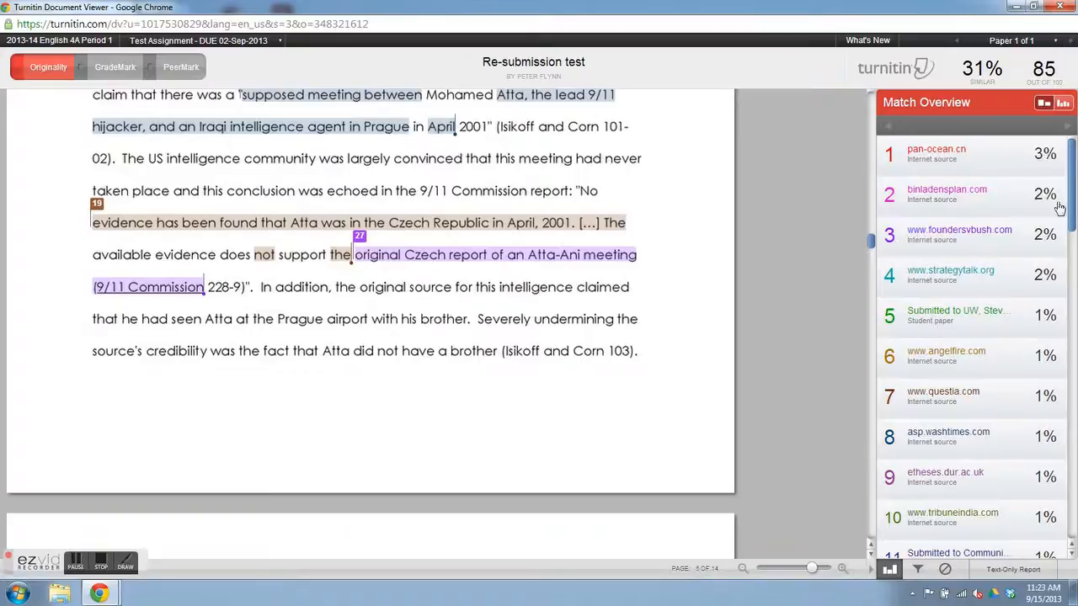
left_click_drag(872, 243, 856, 92)
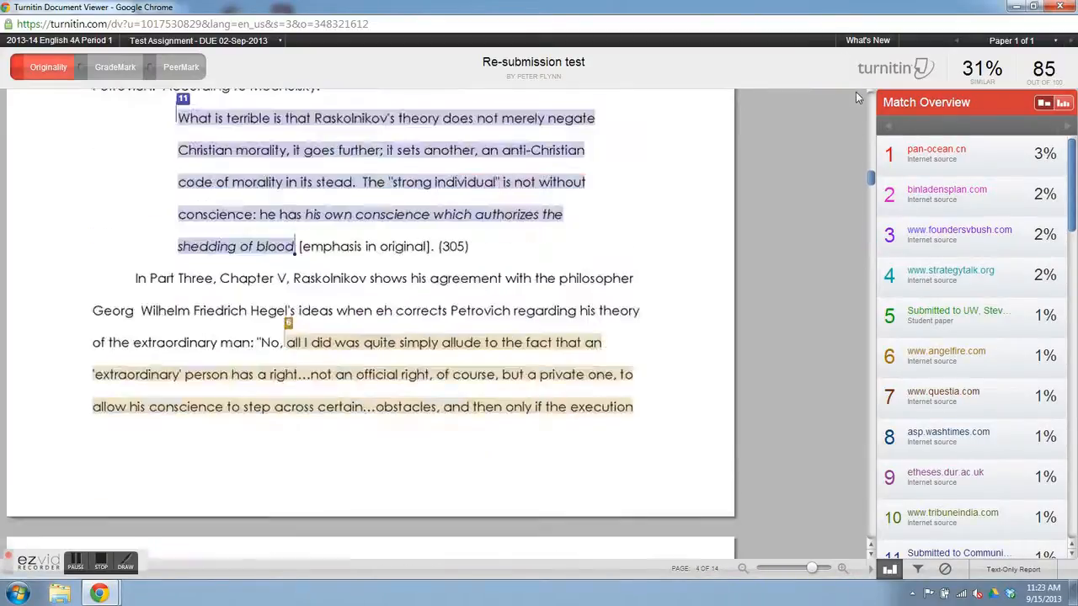
left_click(115, 67)
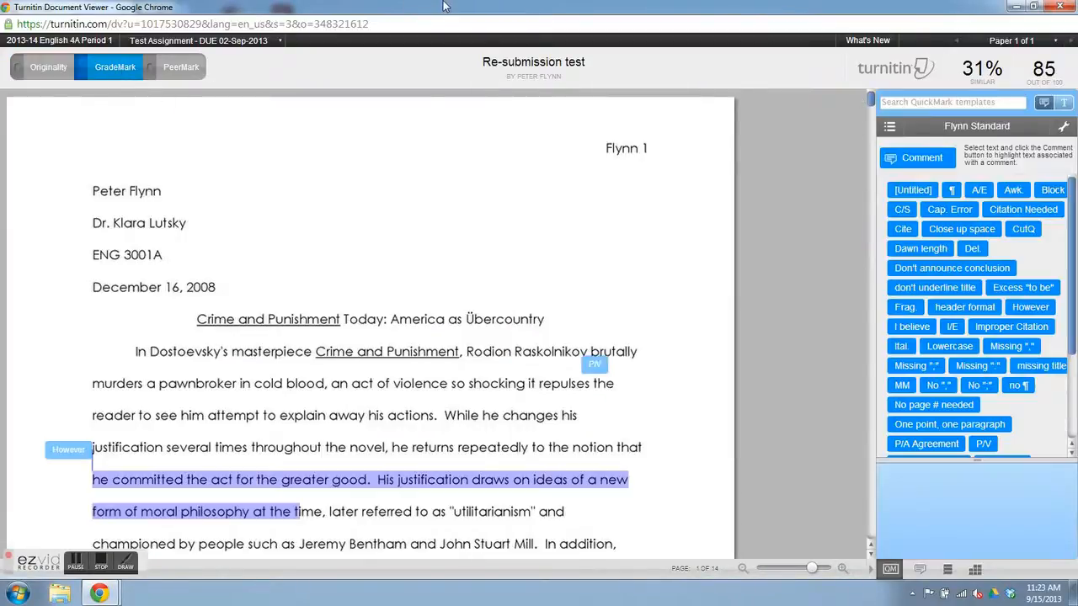
Mark 'may find parallels to Raskolnikov's justification' with the Flynn Standard C/S comma splice QuickMark
scroll(794, 212, "down", 4)
scroll(795, 217, "up", 4)
scroll(797, 222, "down", 10)
scroll(797, 224, "down", 10)
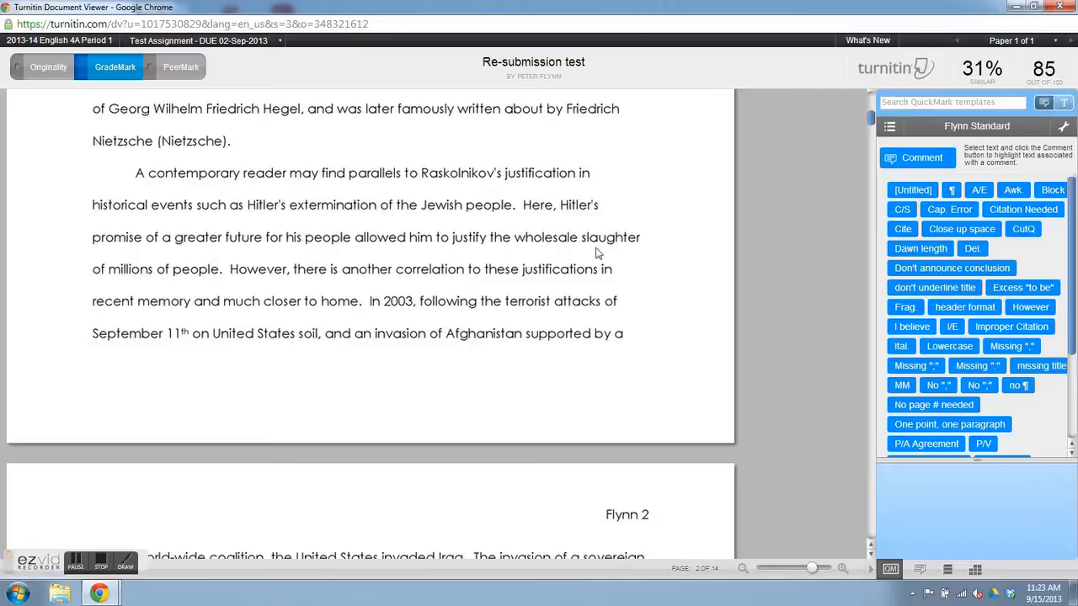
left_click_drag(289, 175, 546, 175)
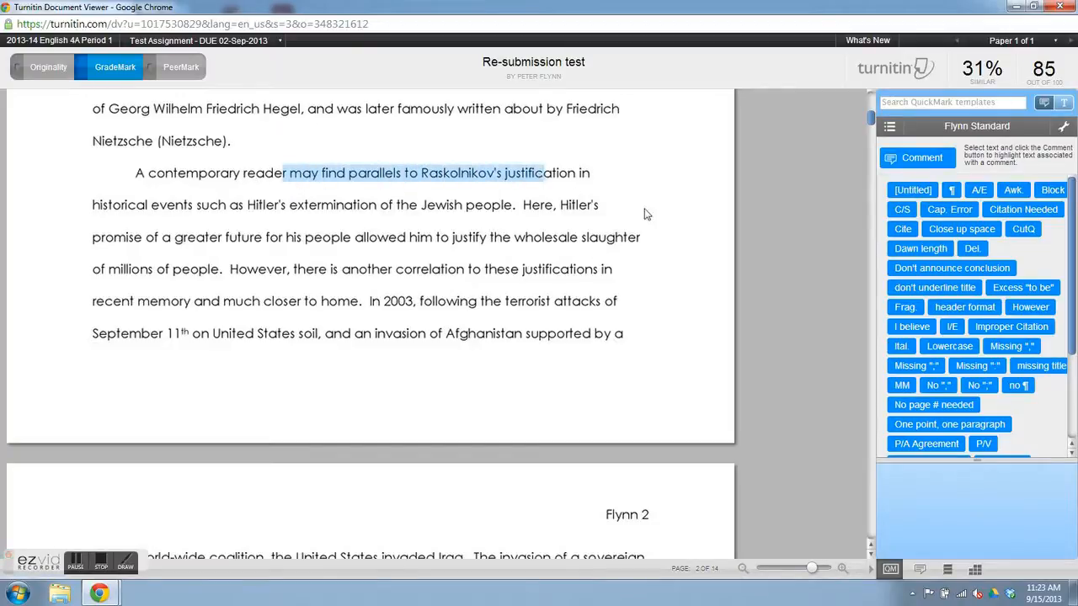
mouse_move(904, 214)
left_click(902, 212)
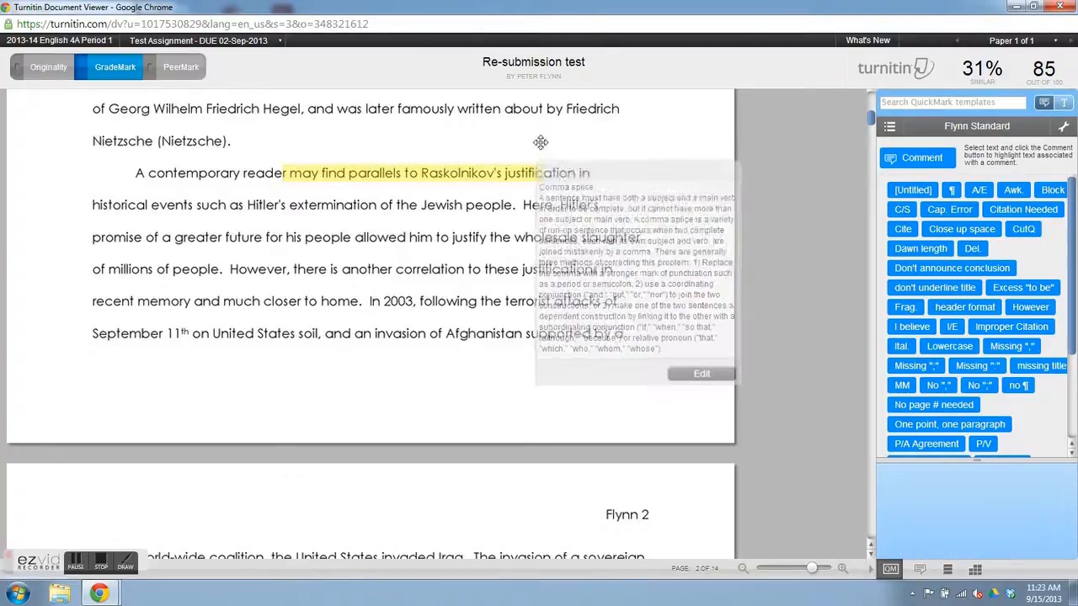
mouse_move(541, 142)
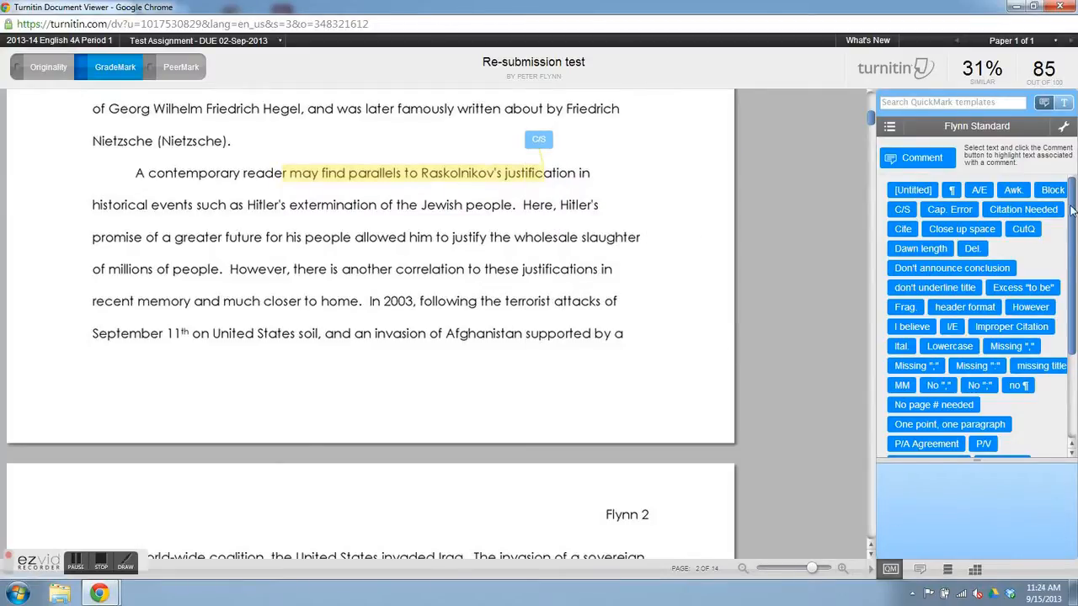
Open the list of QuickMark sets and close it without changing the Flynn Standard set
left_click(892, 128)
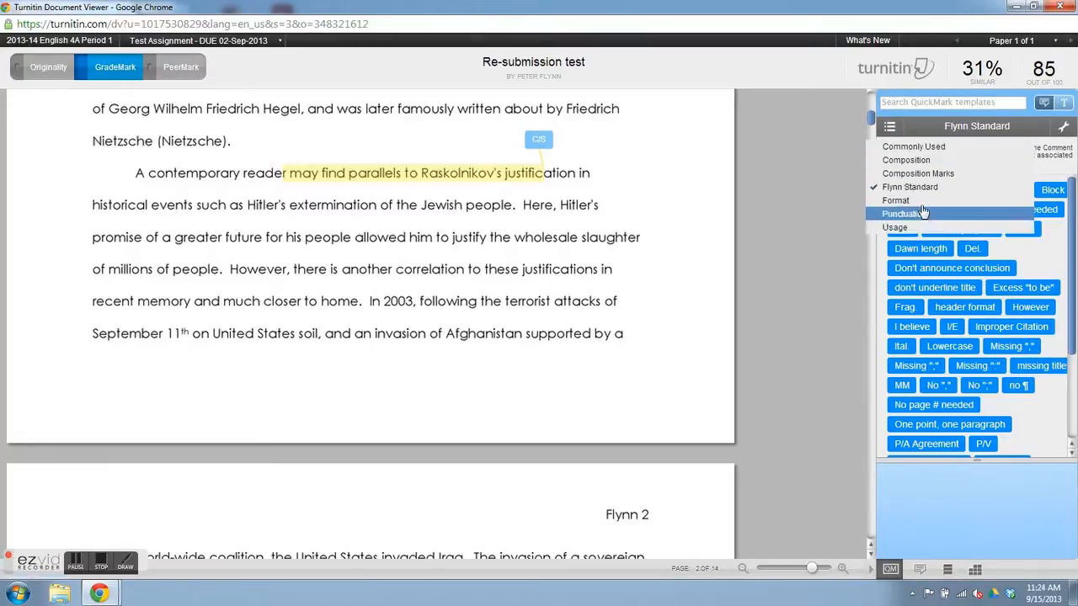
left_click(888, 129)
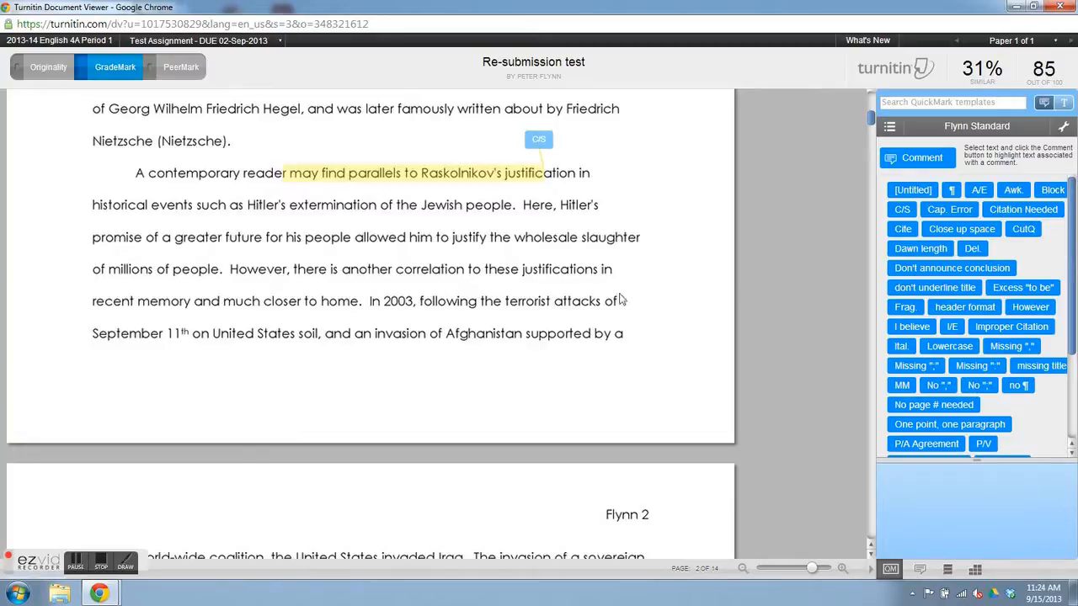
Cancel a trial comment on 'correlation to these justifications' and delete the Raskolnikov C/S mark
left_click_drag(406, 274, 576, 275)
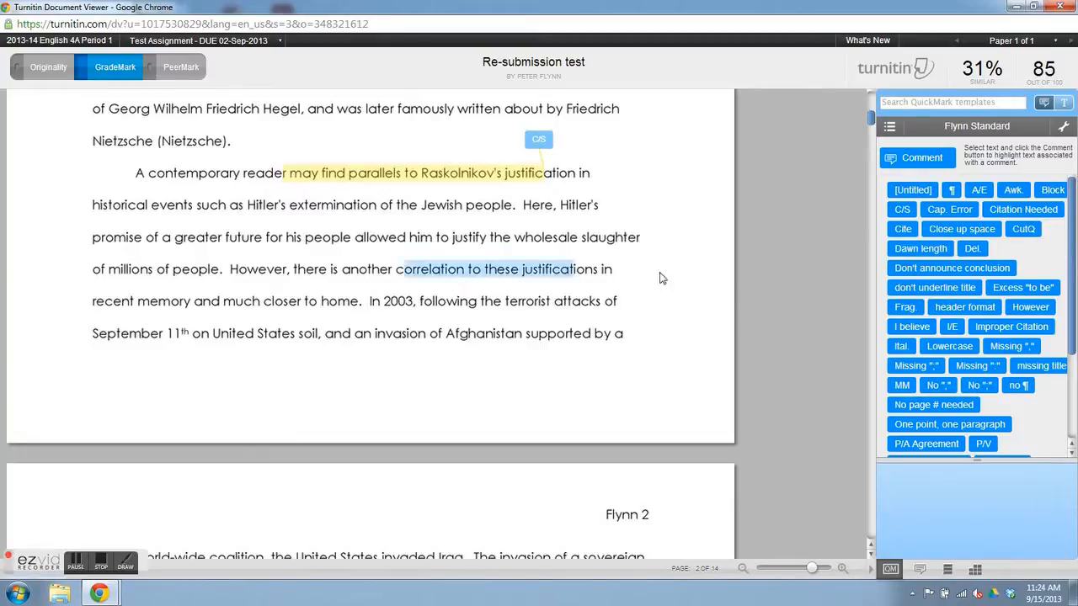
left_click(533, 274)
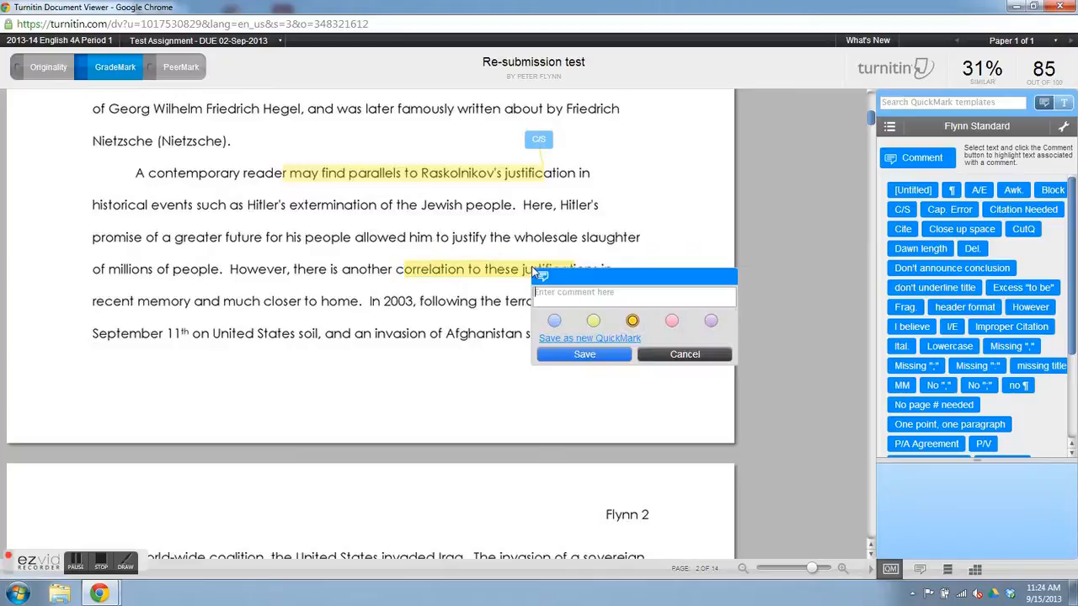
type("Enter comment")
mouse_move(922, 275)
left_click(554, 320)
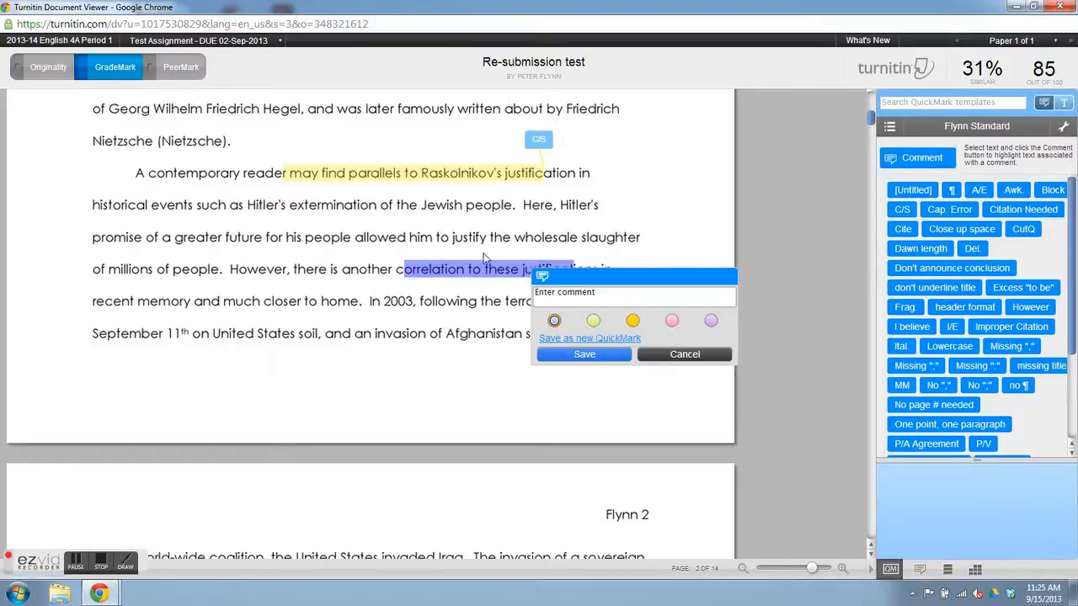
left_click(711, 321)
left_click(671, 322)
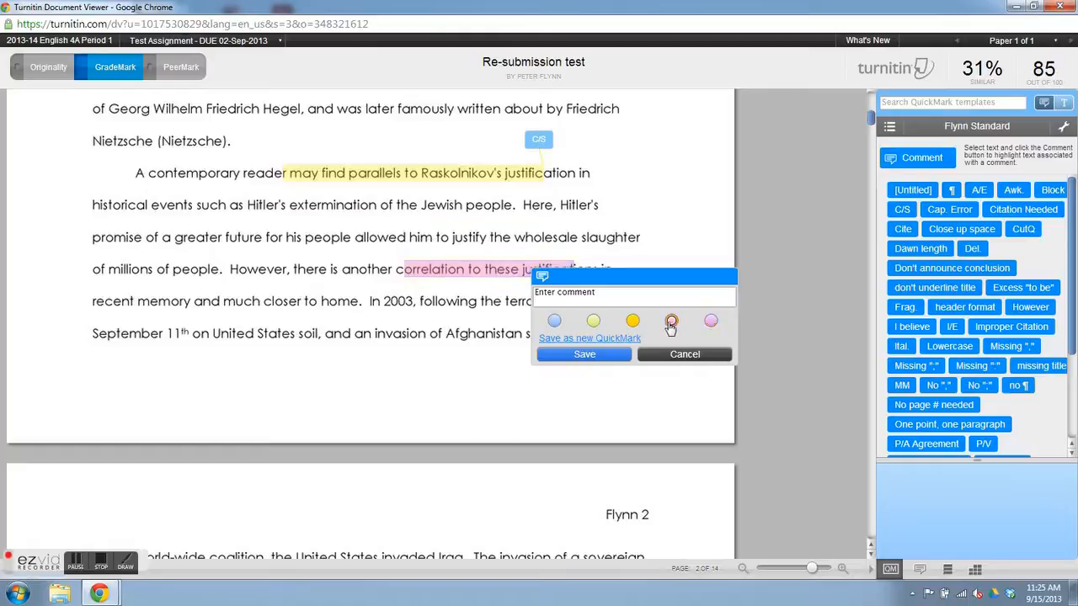
left_click(633, 321)
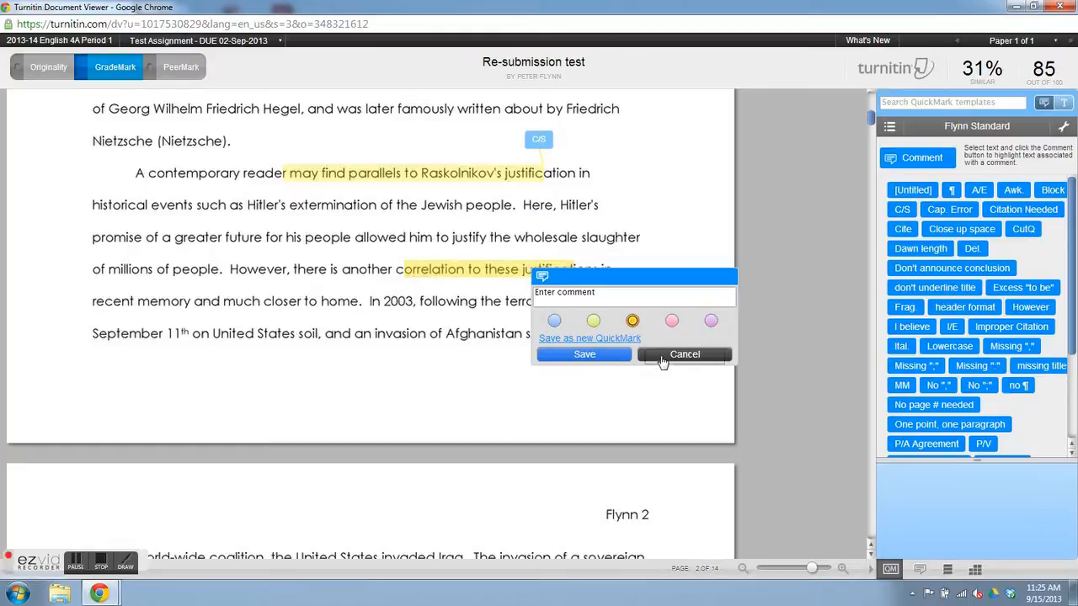
left_click(663, 354)
left_click(539, 141)
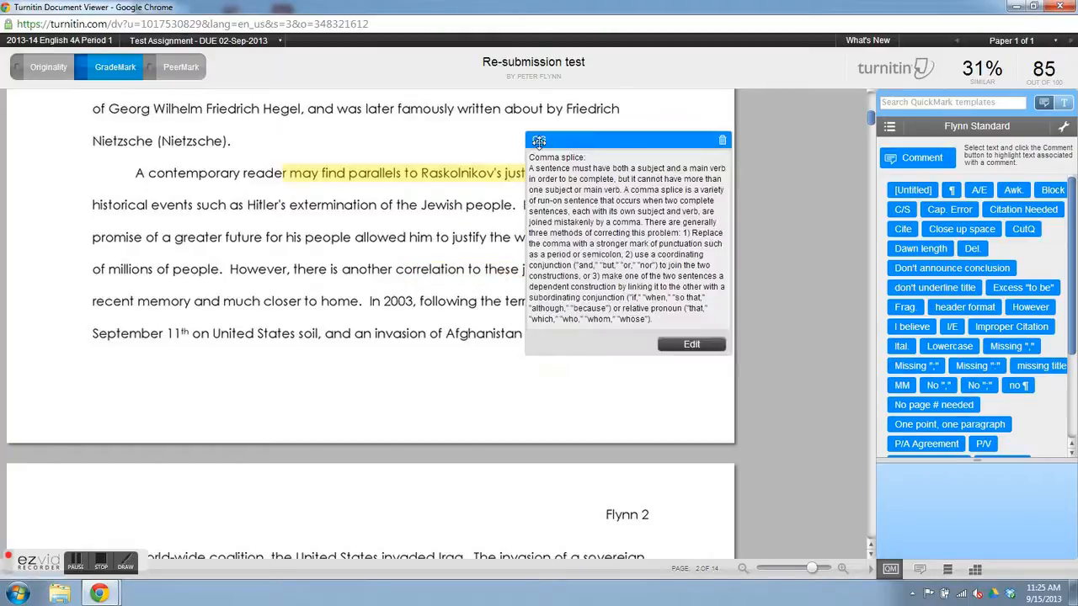
left_click(722, 141)
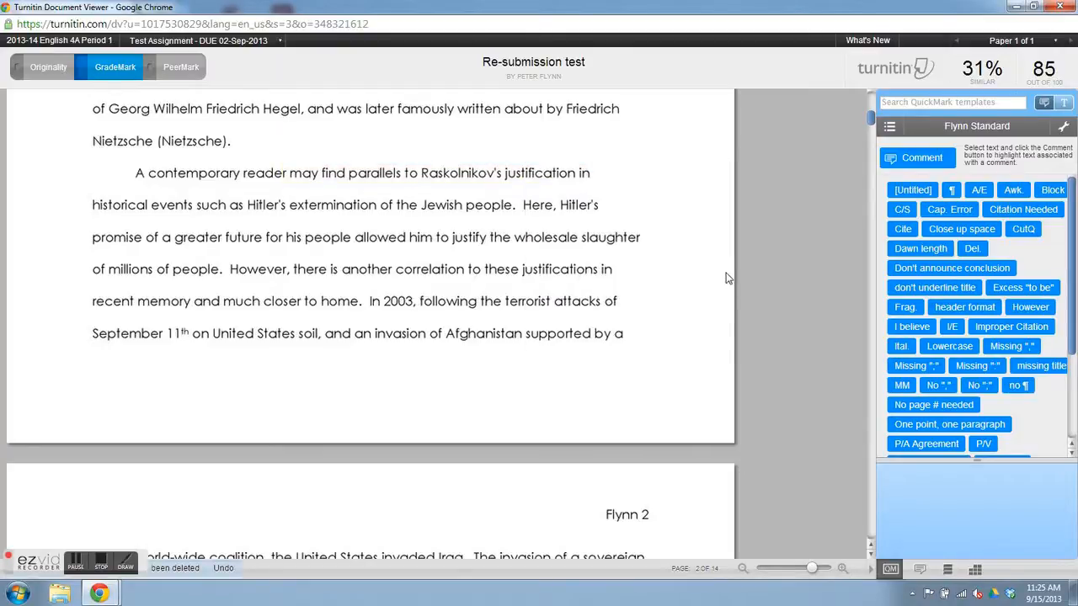
Type and erase test text in the general comment, then show the CCSS 11th-12th Grade Argument rubric
scroll(728, 278, "down", 2)
scroll(729, 277, "down", 4)
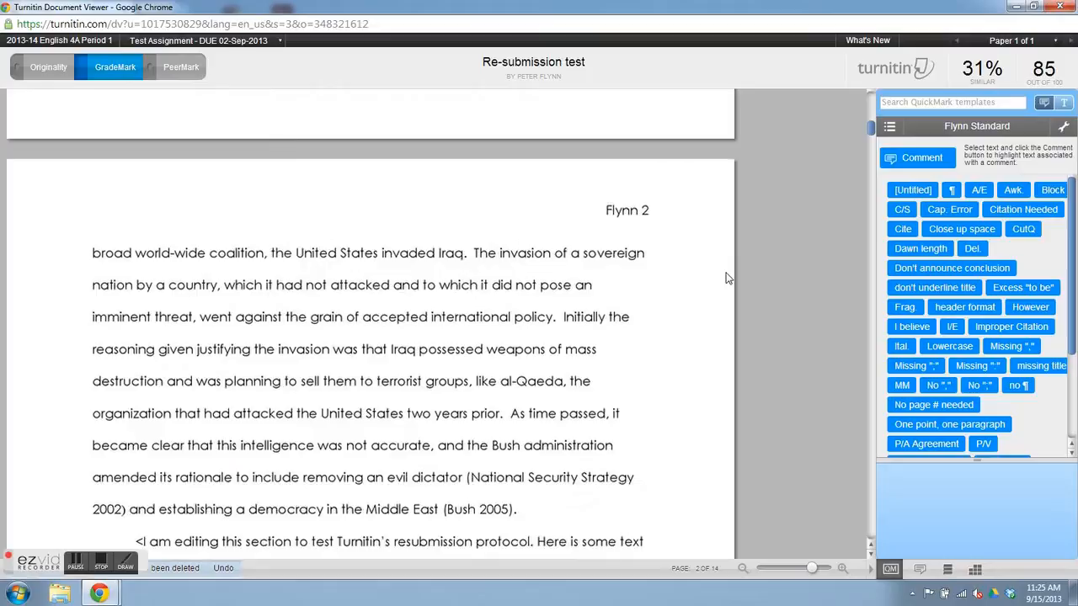
scroll(728, 278, "down", 1)
scroll(674, 289, "down", 1)
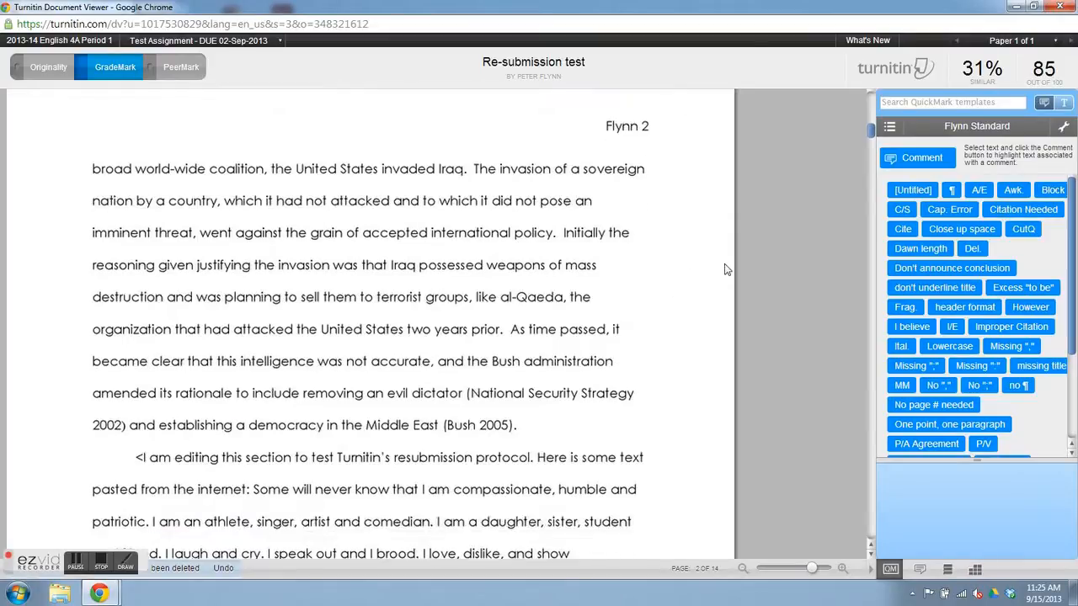
left_click(919, 571)
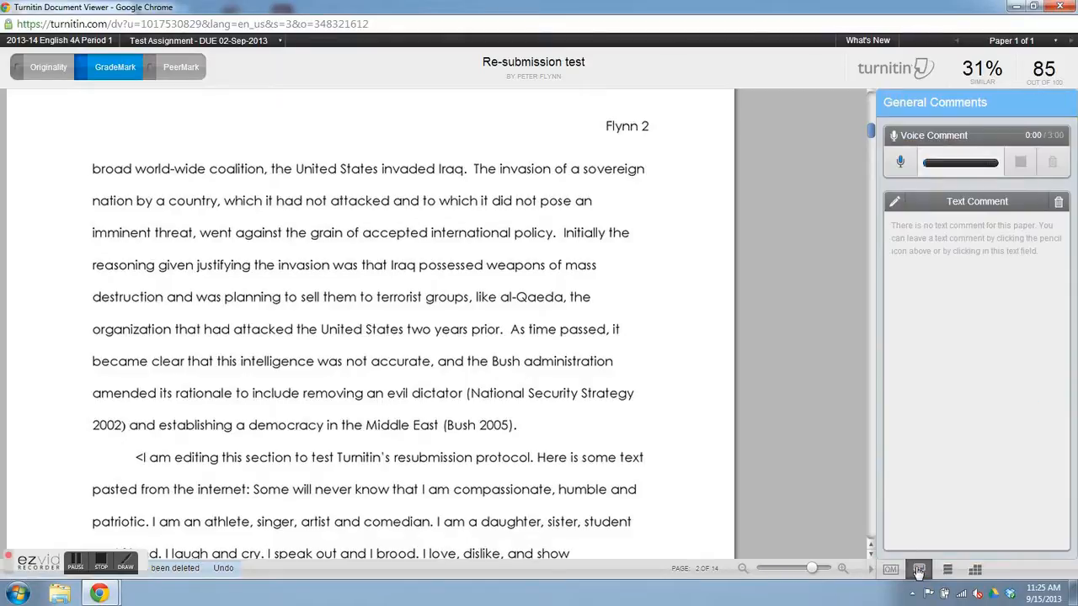
left_click(935, 271)
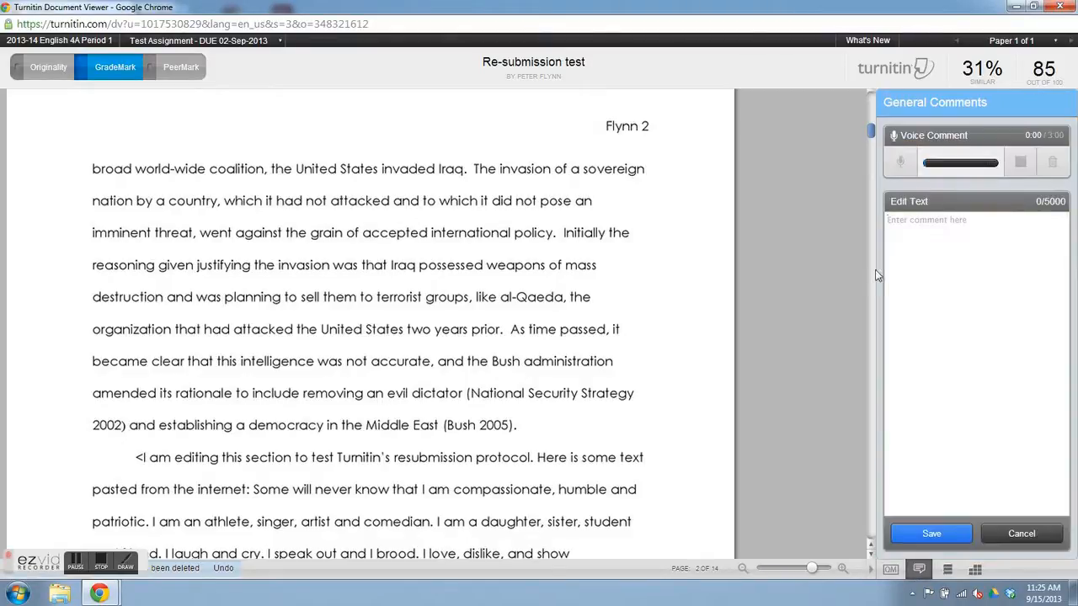
type("al;skfjl;dsjfl;sajdlfjslakflksdjlfsdl;sdfl")
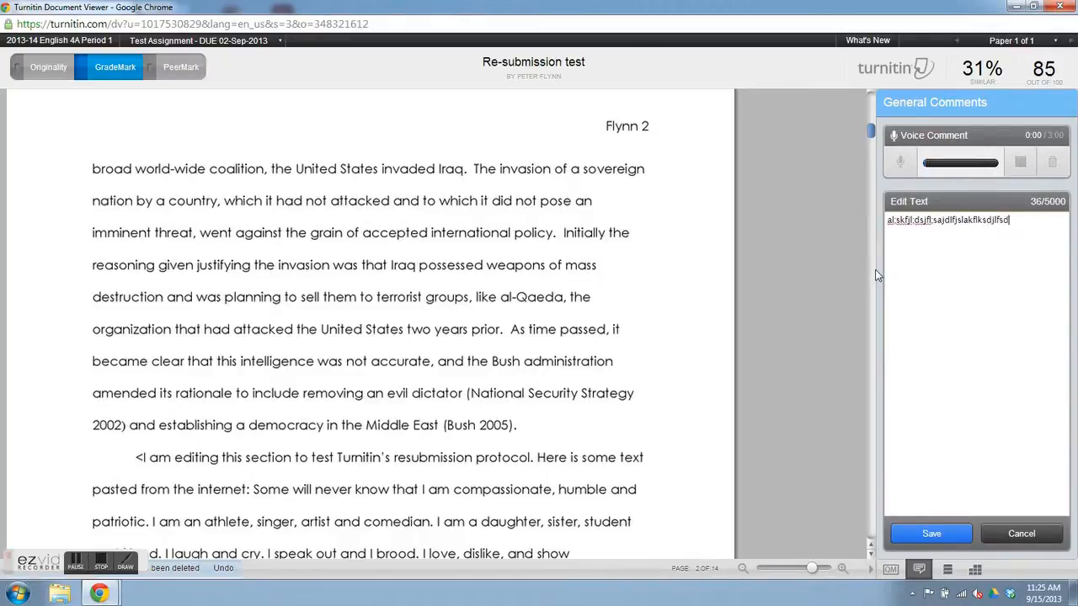
key("BackSpace")
key("BackSpace")
key("BackSpace")
key("BackSpace")
key("BackSpace")
key("BackSpace")
key("BackSpace")
key("BackSpace")
key("BackSpace")
key("BackSpace")
key("BackSpace")
key("BackSpace")
key("BackSpace")
key("BackSpace")
key("BackSpace")
key("BackSpace")
key("BackSpace")
key("BackSpace")
key("BackSpace")
key("BackSpace")
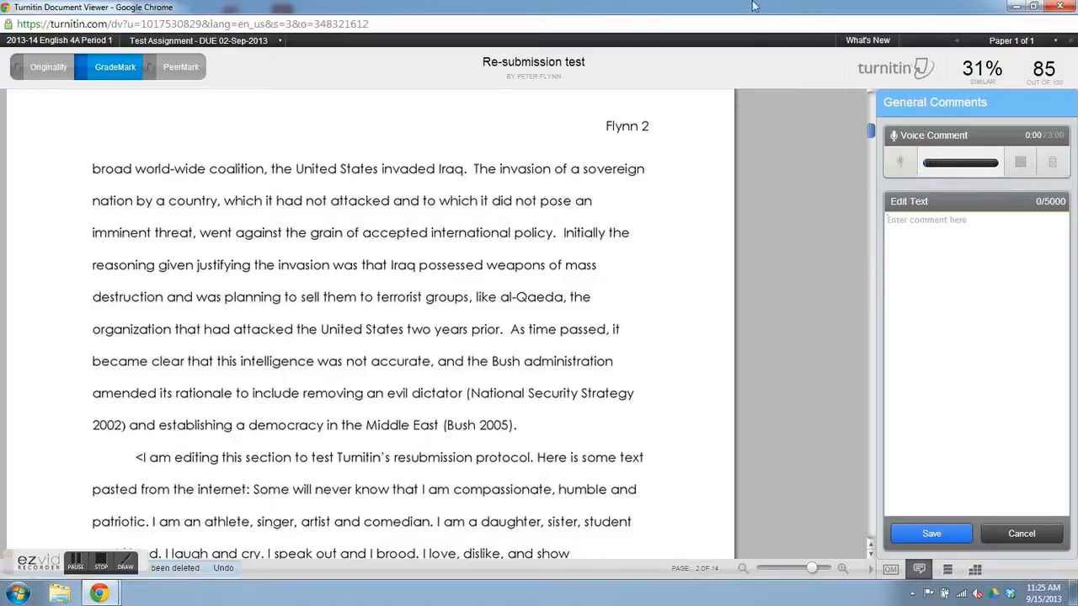
left_click(974, 574)
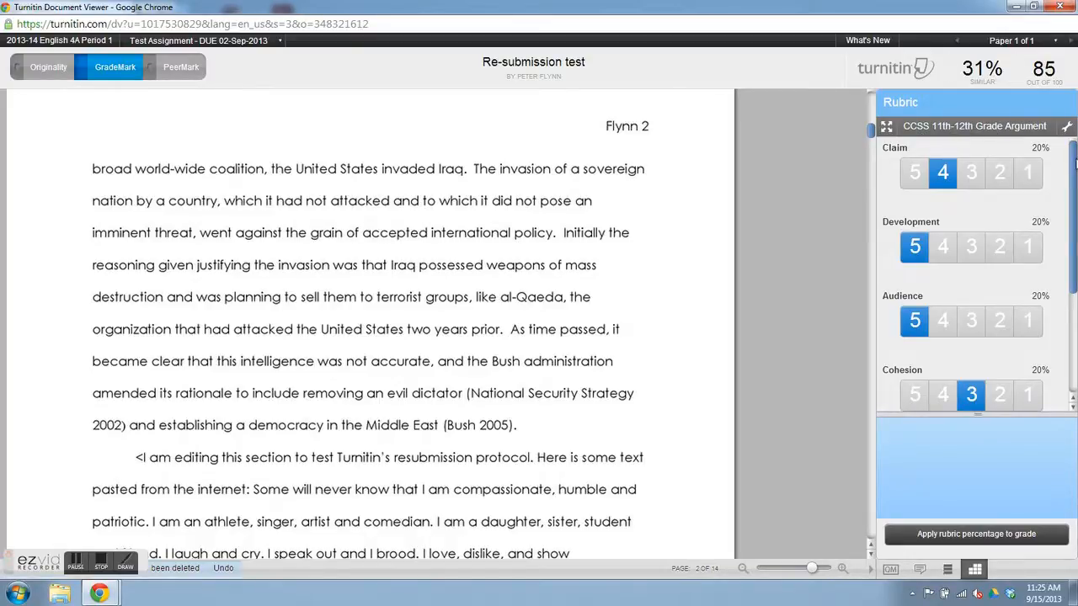
Open the CCSS rubric in its expanded window and maximize it to full screen
left_click_drag(1075, 197, 1076, 308)
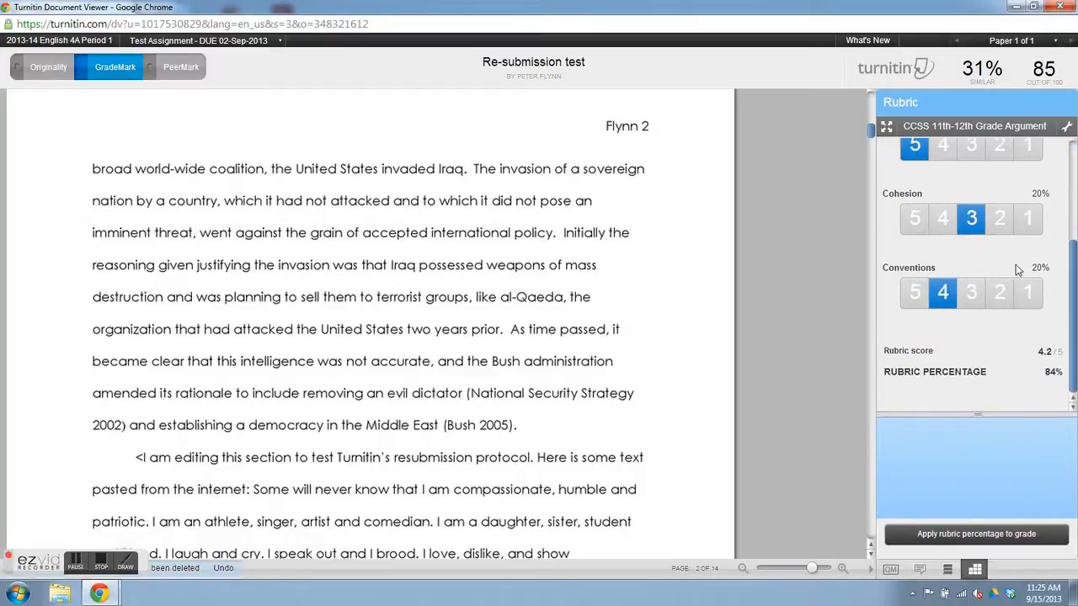
left_click(886, 127)
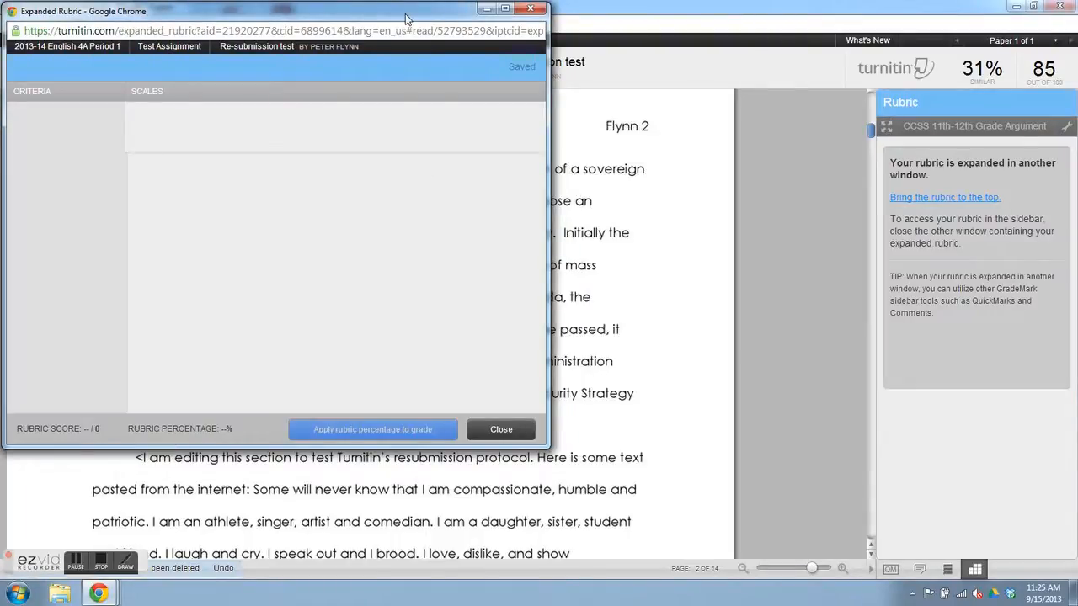
left_click(504, 10)
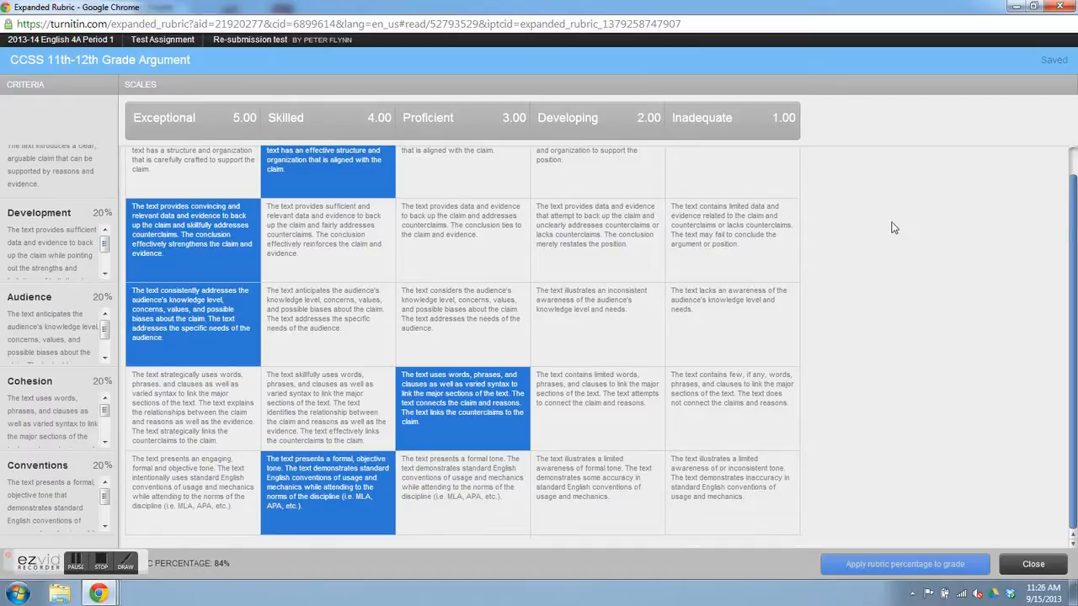
left_click_drag(1073, 224, 1071, 174)
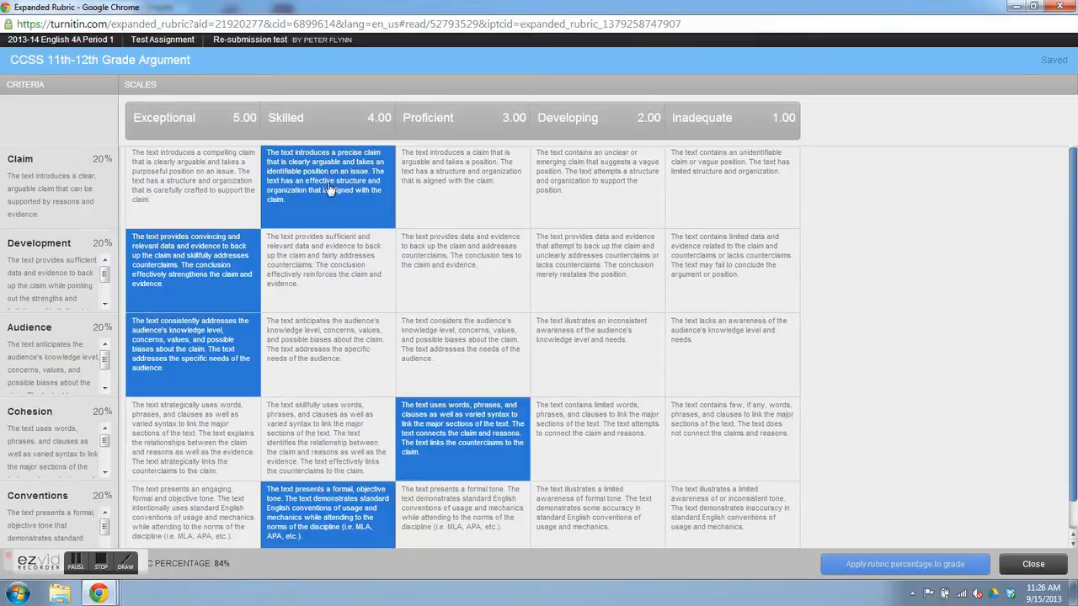
Score Claim Exceptional, Development Proficient, Audience/Cohesion Skilled, Conventions Developing, and apply 72% to the grade
left_click(479, 265)
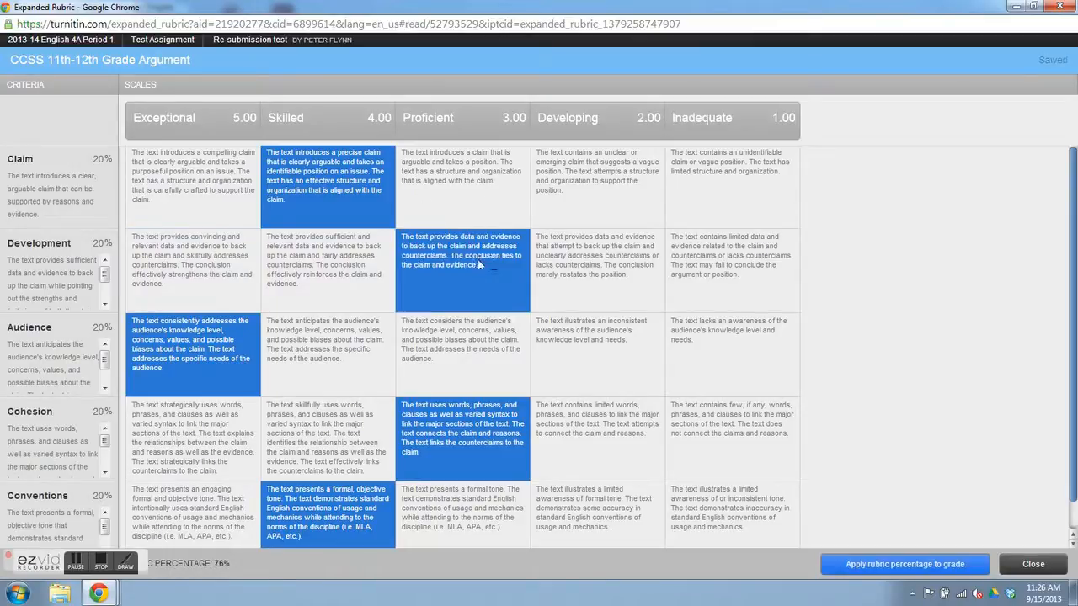
left_click(585, 200)
left_click(192, 190)
left_click(330, 362)
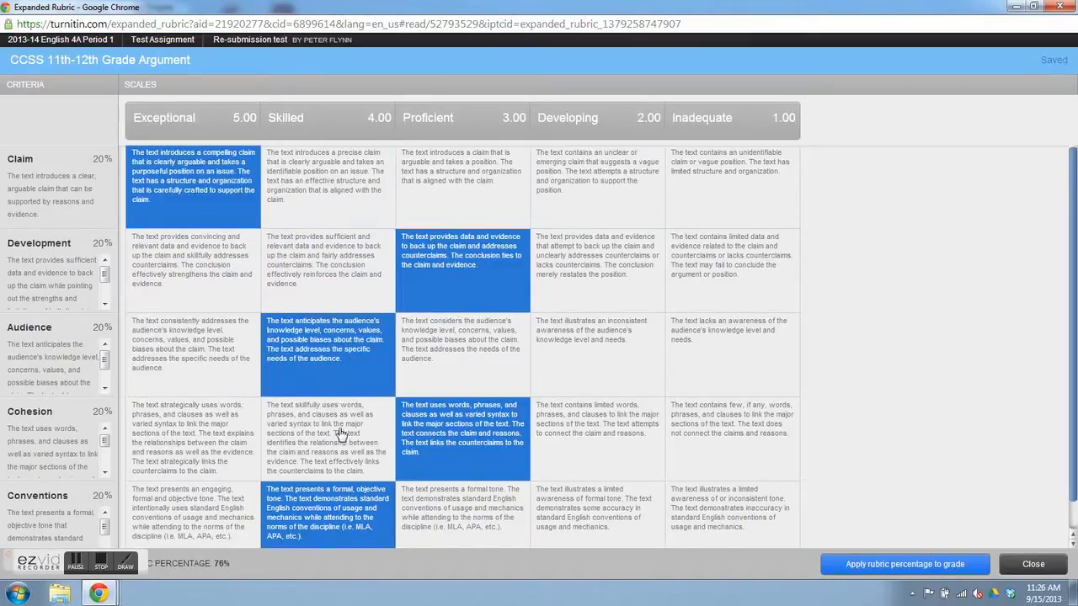
left_click(342, 433)
left_click(647, 493)
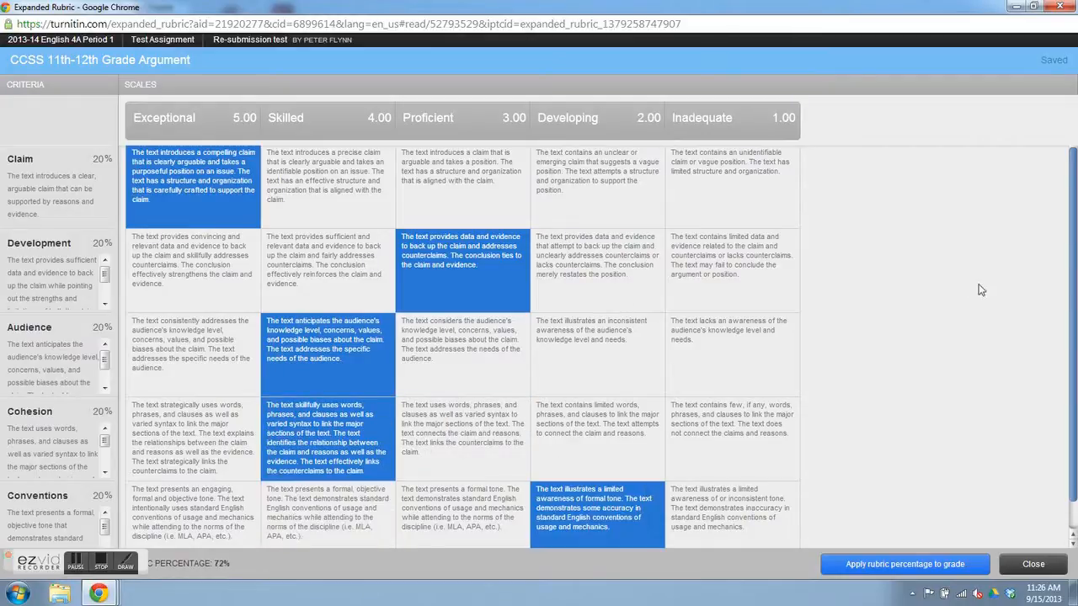
left_click(865, 565)
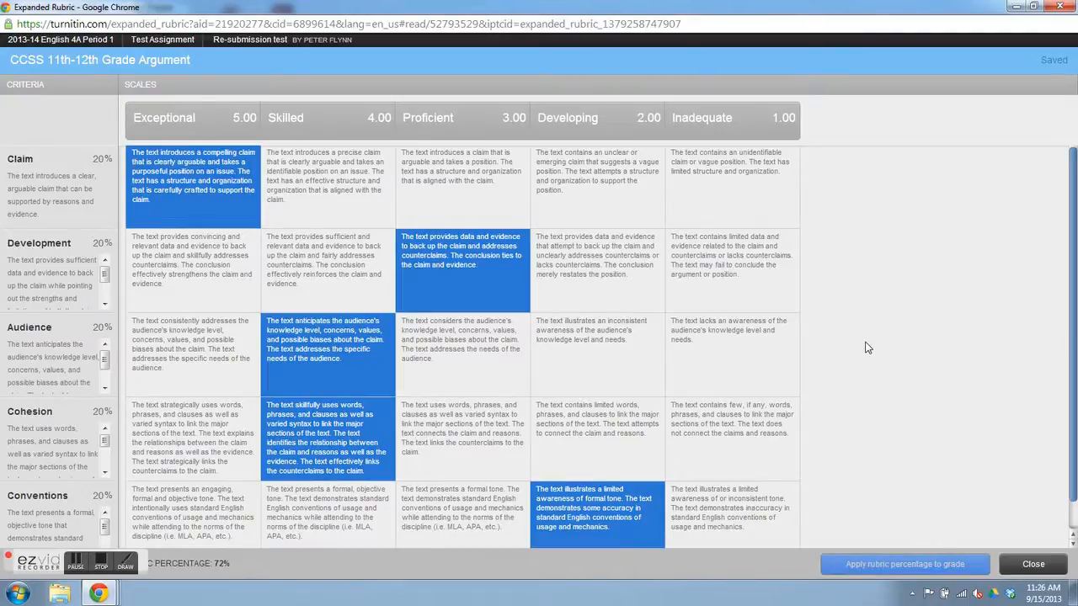
left_click(1034, 564)
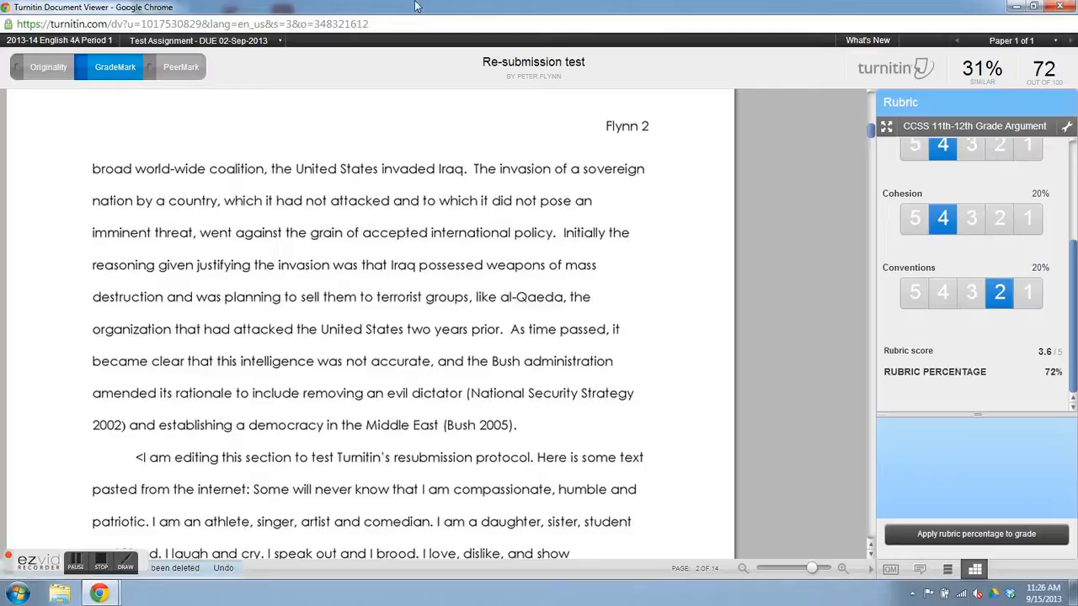
Overwrite the paper's grade of 72 with 73 out of 100
left_click(1032, 72)
left_click_drag(1031, 72, 1064, 72)
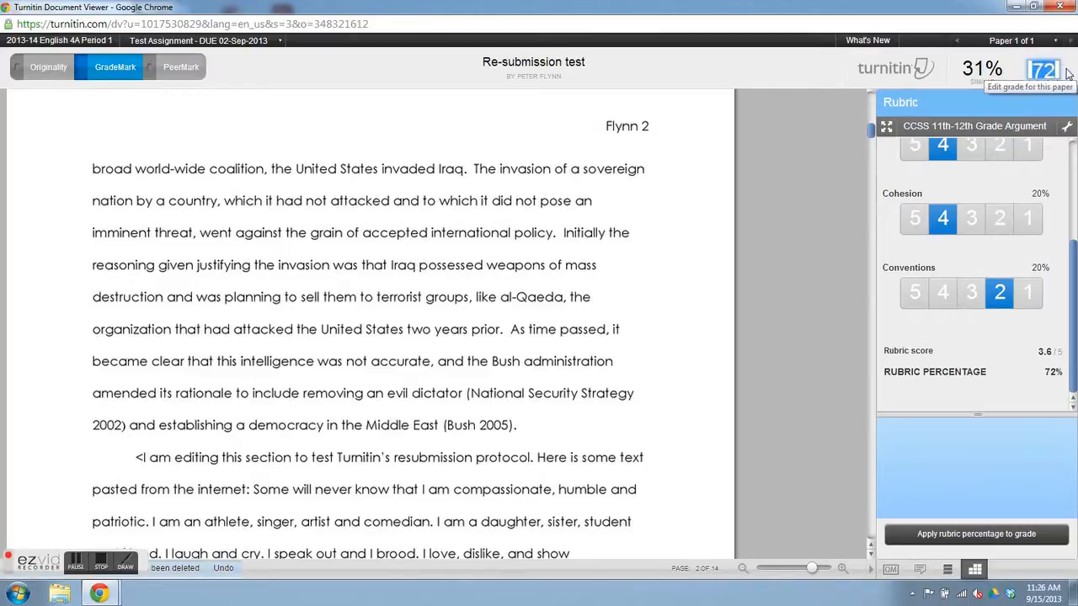
type("73")
key("Return")
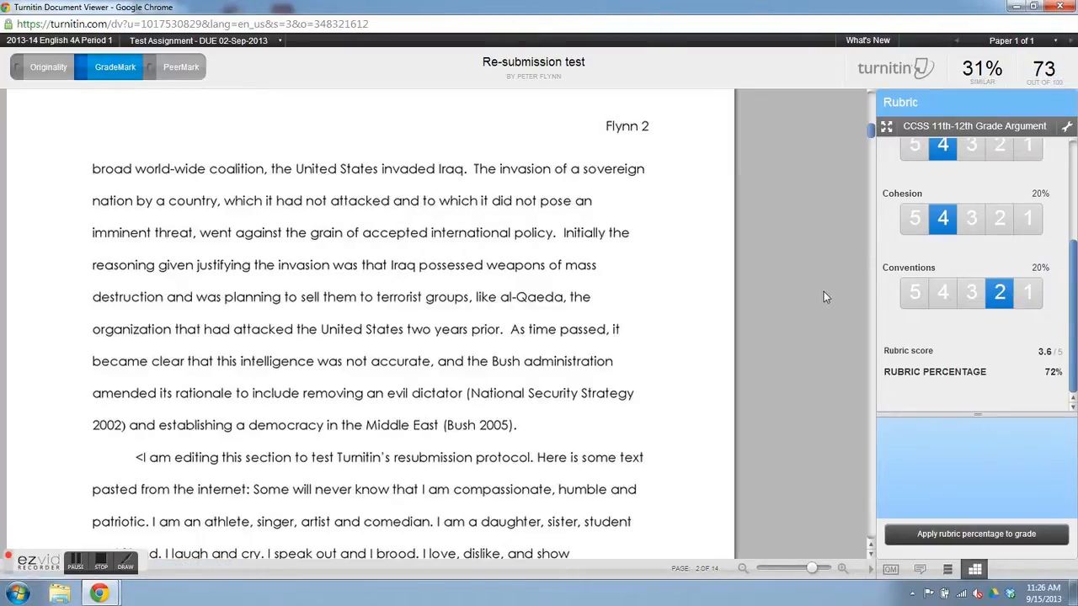
scroll(821, 293, "down", 4)
scroll(821, 296, "down", 3)
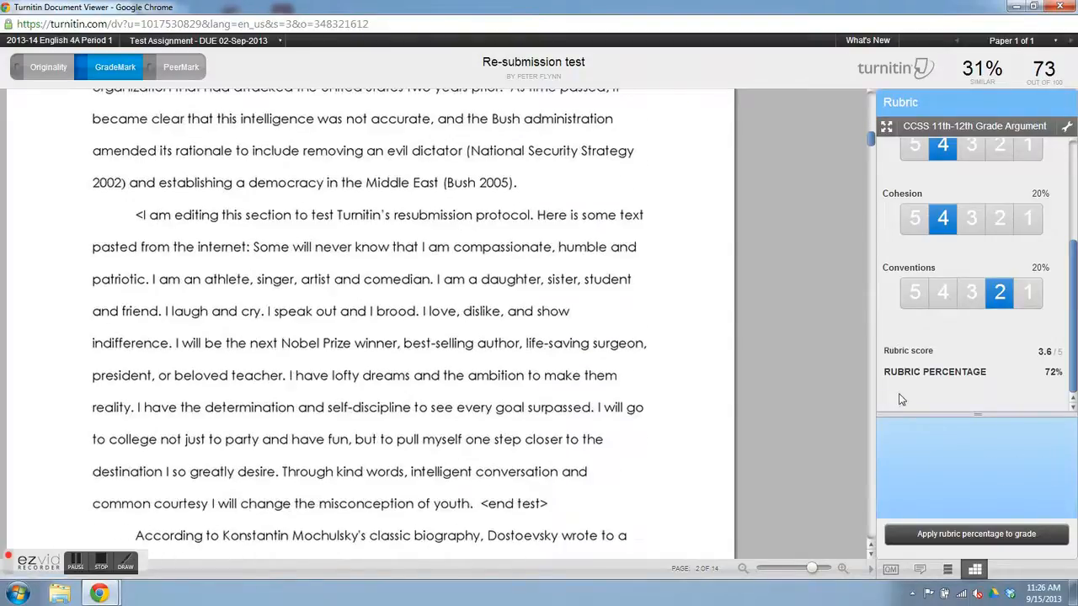
Switch the sidebar back to the Flynn Standard QuickMarks and scroll down to page 3
left_click(890, 570)
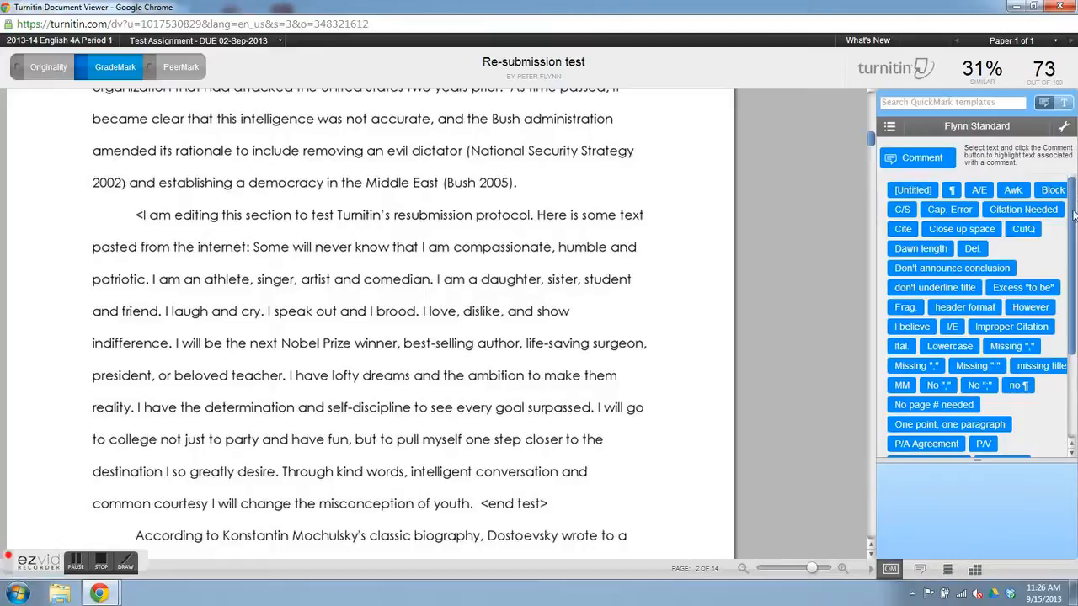
left_click_drag(1075, 217, 1076, 305)
scroll(977, 320, "up", 3)
scroll(793, 304, "down", 5)
scroll(792, 304, "down", 15)
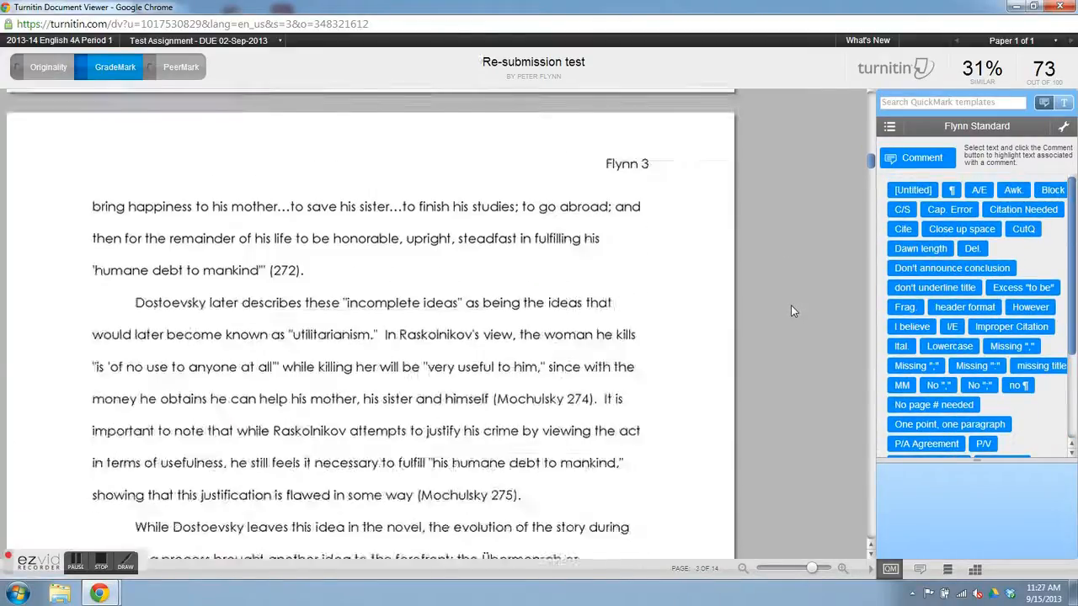